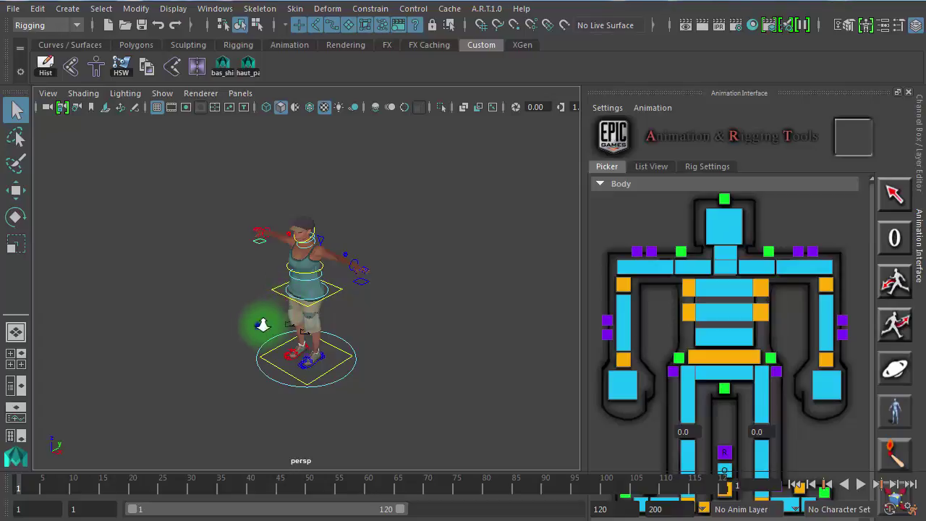
# - Tumble to a front-on view and dolly in to frame the character's head, torso and outstretched arms
pyautogui.moveTo(262, 325)
pyautogui.keyDown('alt'); pyautogui.mouseDown()
pyautogui.moveTo(523, 296)
pyautogui.moveTo(364, 263)
pyautogui.mouseUp(); pyautogui.keyUp('alt')
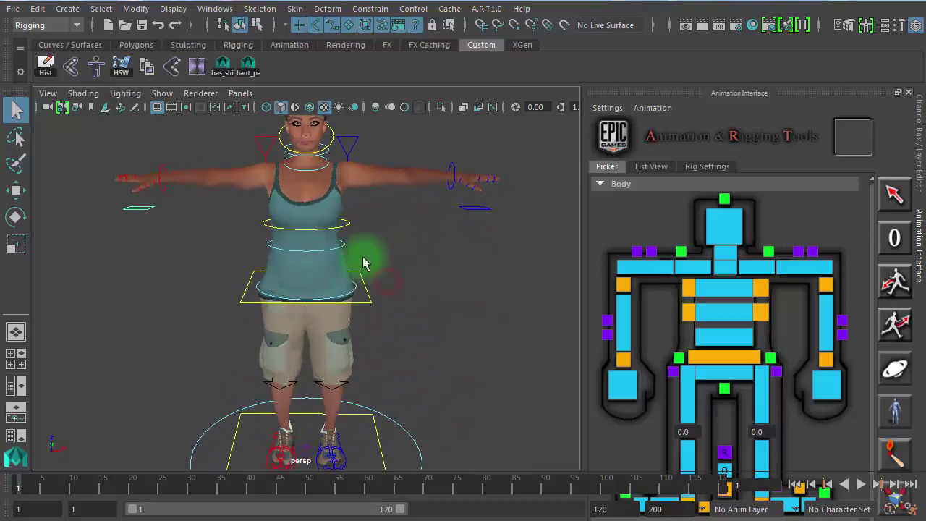
pyautogui.keyDown('alt'); pyautogui.moveTo(364, 263); pyautogui.dragTo(485, 253, button='right'); pyautogui.keyUp('alt')
pyautogui.moveTo(485, 252)
pyautogui.keyDown('alt'); pyautogui.mouseDown(button='middle')
pyautogui.moveTo(459, 387)
pyautogui.moveTo(383, 374)
pyautogui.mouseUp(button='middle'); pyautogui.keyUp('alt')
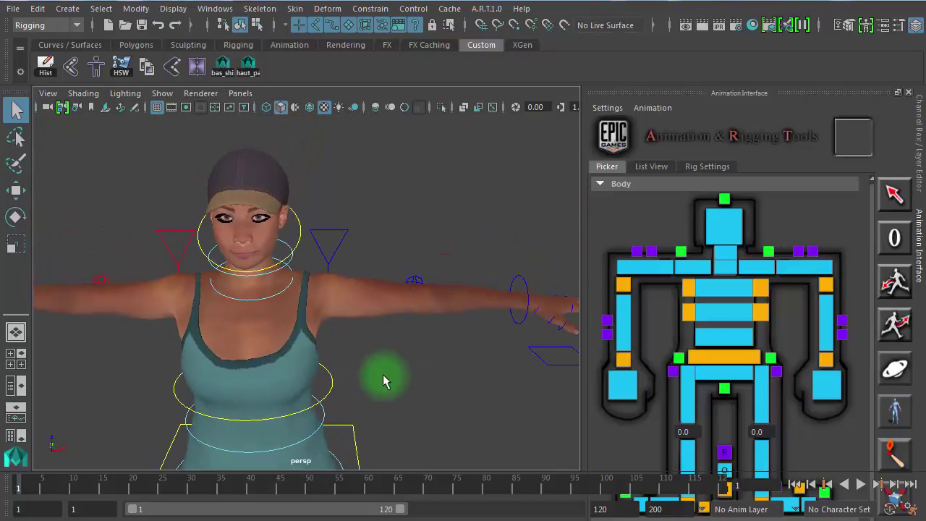
pyautogui.scroll(2, 332, 295)
pyautogui.moveTo(473, 344)
pyautogui.keyDown('alt'); pyautogui.mouseDown(button='right')
pyautogui.moveTo(340, 323)
pyautogui.moveTo(312, 289)
pyautogui.mouseUp(button='right'); pyautogui.keyUp('alt')
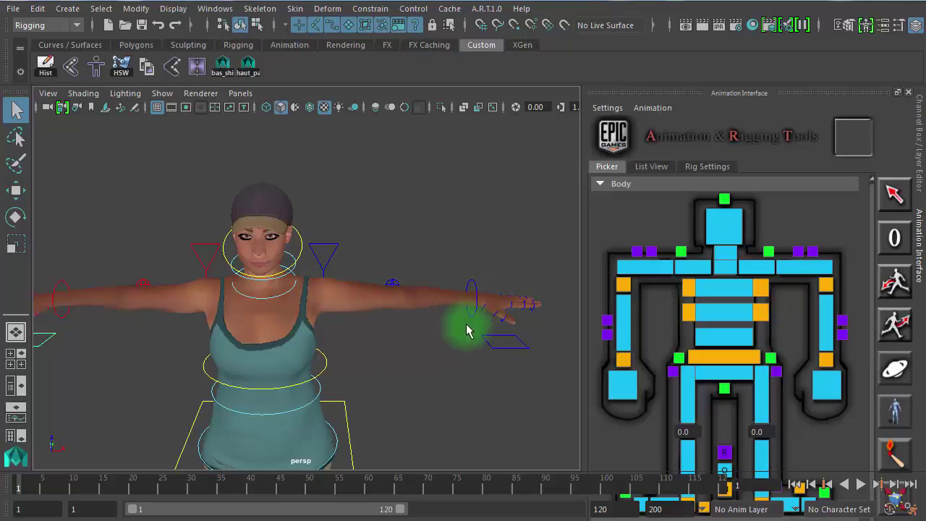
pyautogui.scroll(-2, 405, 351)
pyautogui.scroll(-2, 332, 348)
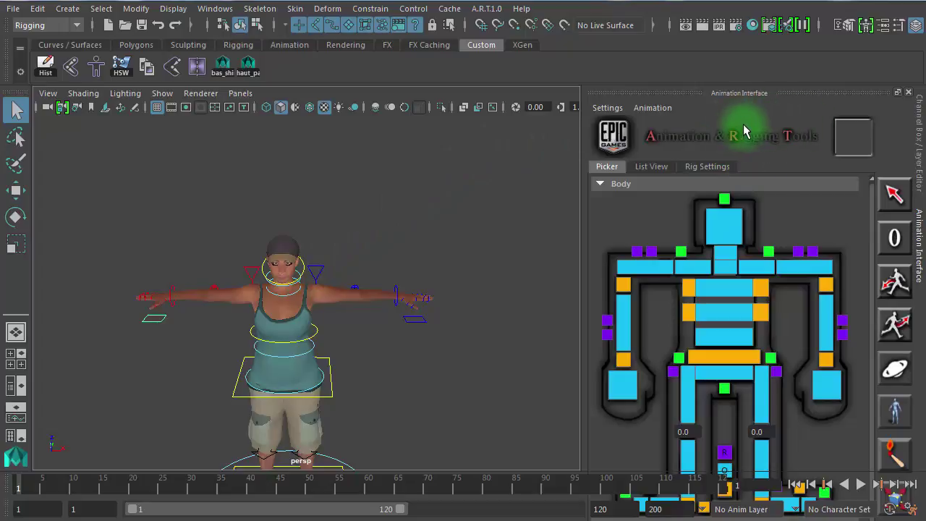
pyautogui.moveTo(340, 290)
pyautogui.keyDown('alt'); pyautogui.mouseDown(button='right')
pyautogui.moveTo(596, 299)
pyautogui.moveTo(321, 268)
pyautogui.mouseUp(button='right'); pyautogui.keyUp('alt')
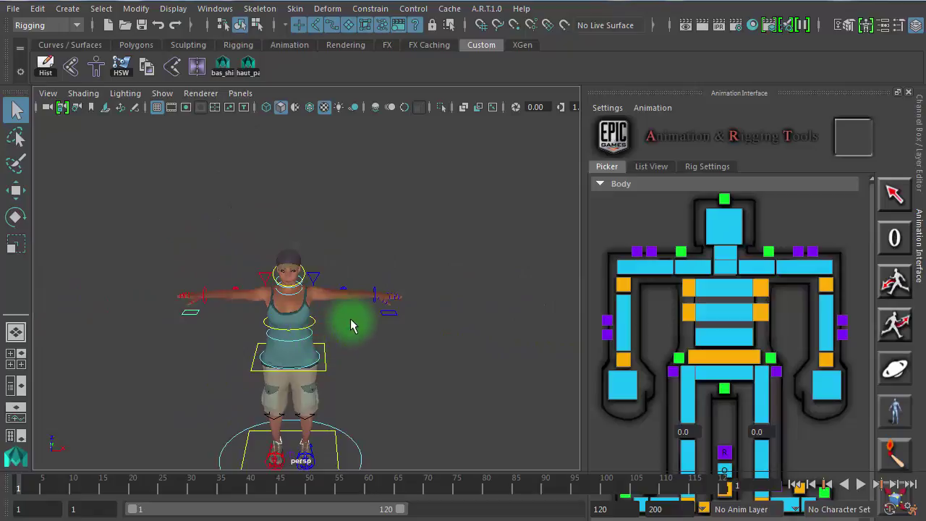
pyautogui.moveTo(350, 325)
pyautogui.keyDown('alt'); pyautogui.mouseDown(button='right')
pyautogui.moveTo(383, 316)
pyautogui.moveTo(558, 316)
pyautogui.mouseUp(button='right'); pyautogui.keyUp('alt')
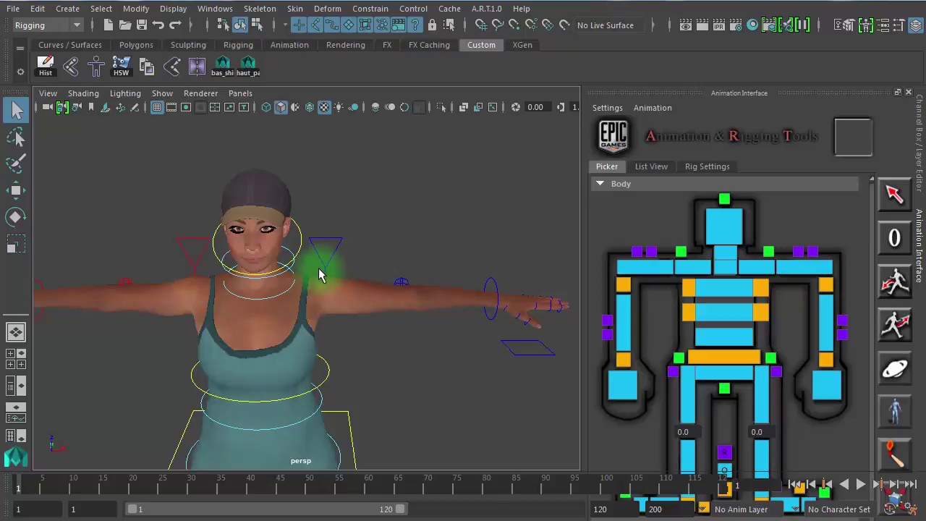
# - Select the wrist control and try the Outliner/Persp layout, then hide it again
pyautogui.click(492, 287)
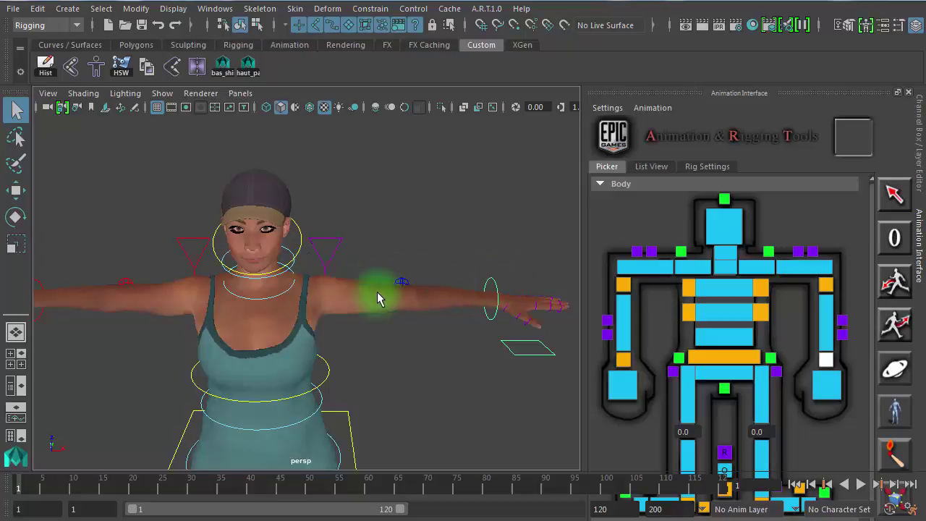
pyautogui.click(16, 391)
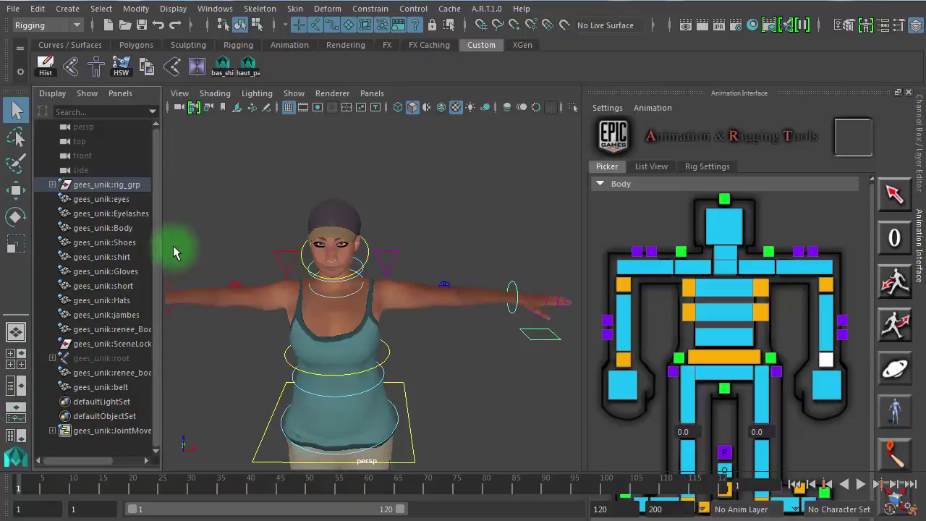
pyautogui.press('space')
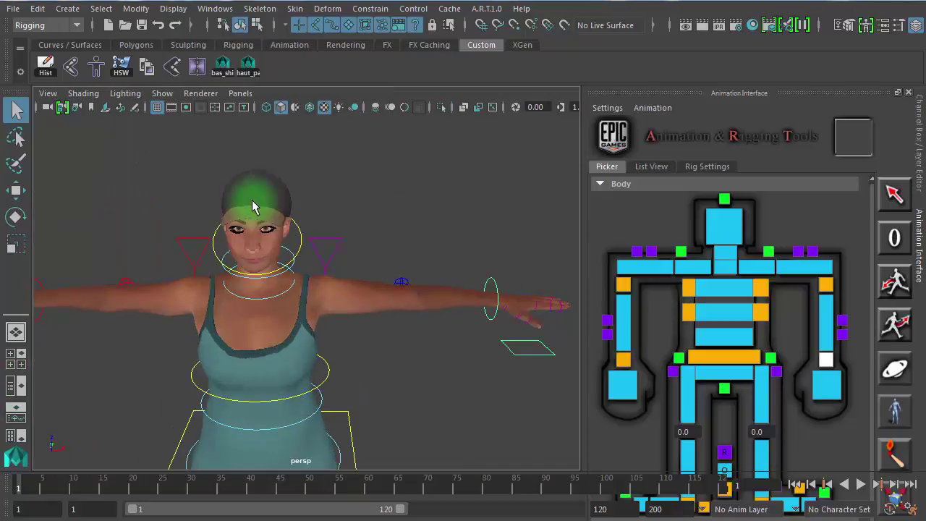
# - Open a floating Outliner window, move it aside, and select gees_unik:root
pyautogui.click(215, 9)
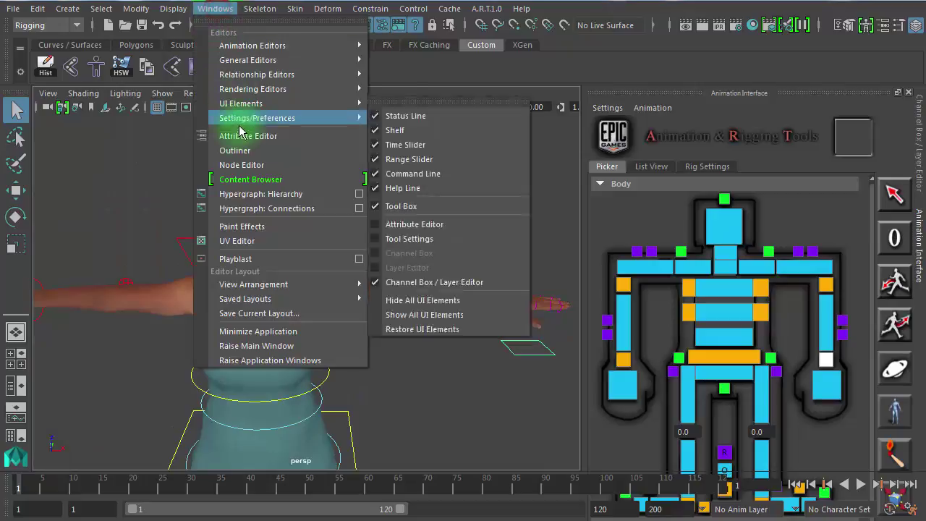
pyautogui.click(241, 150)
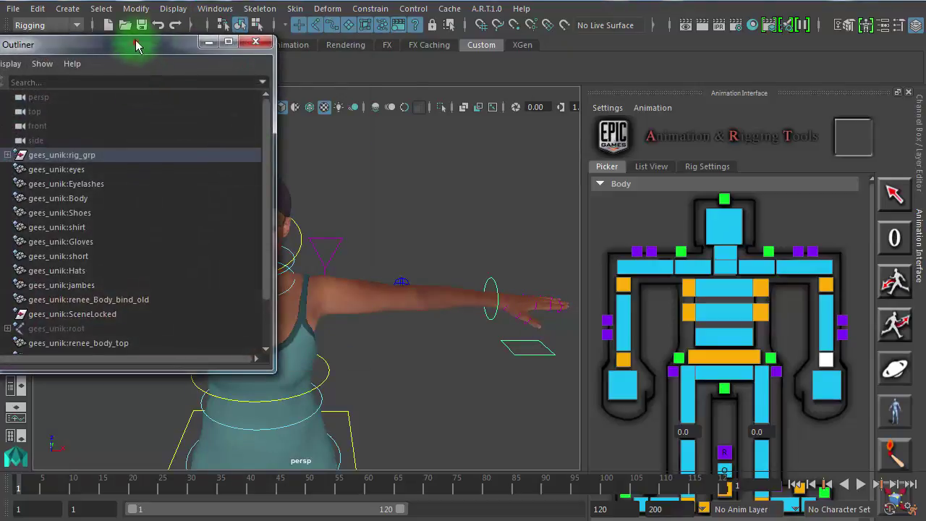
pyautogui.moveTo(137, 43); pyautogui.dragTo(286, 42)
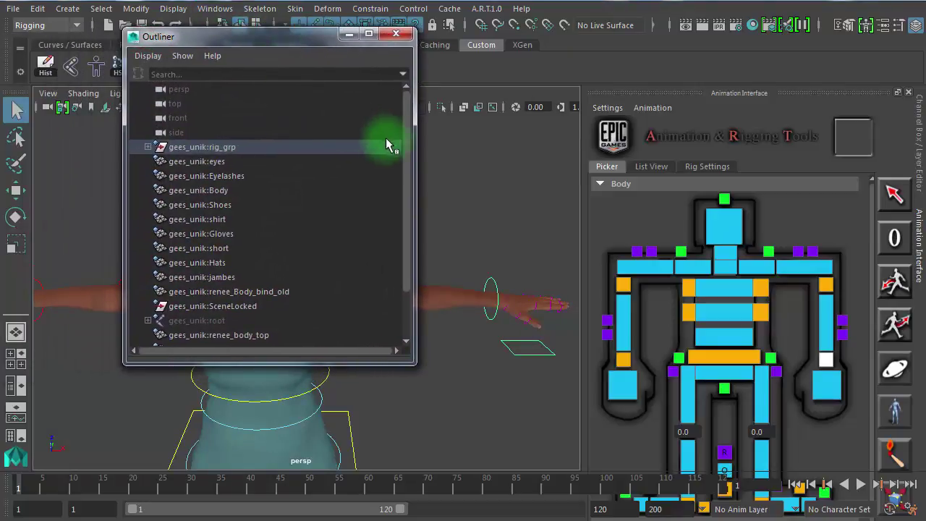
pyautogui.moveTo(407, 119); pyautogui.dragTo(405, 167)
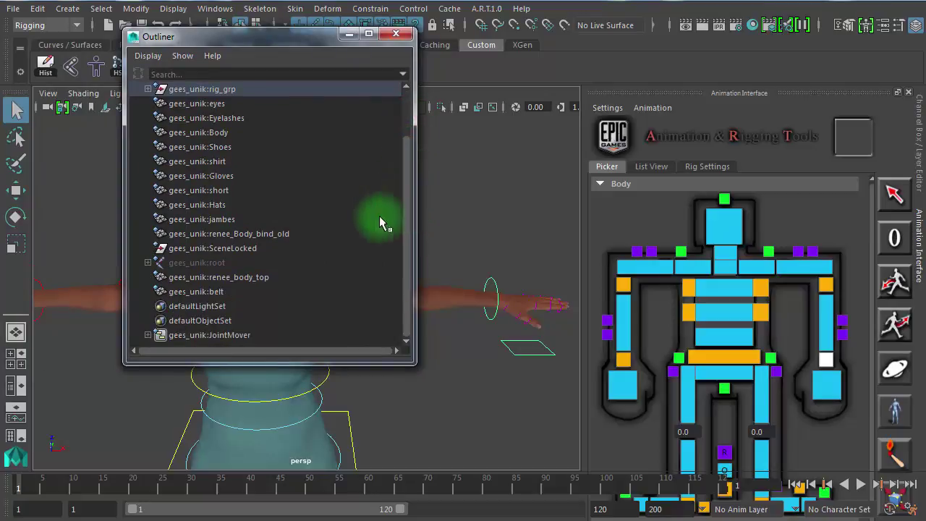
pyautogui.moveTo(213, 266)
pyautogui.mouseDown()
pyautogui.moveTo(160, 266)
pyautogui.moveTo(909, 148)
pyautogui.mouseUp()
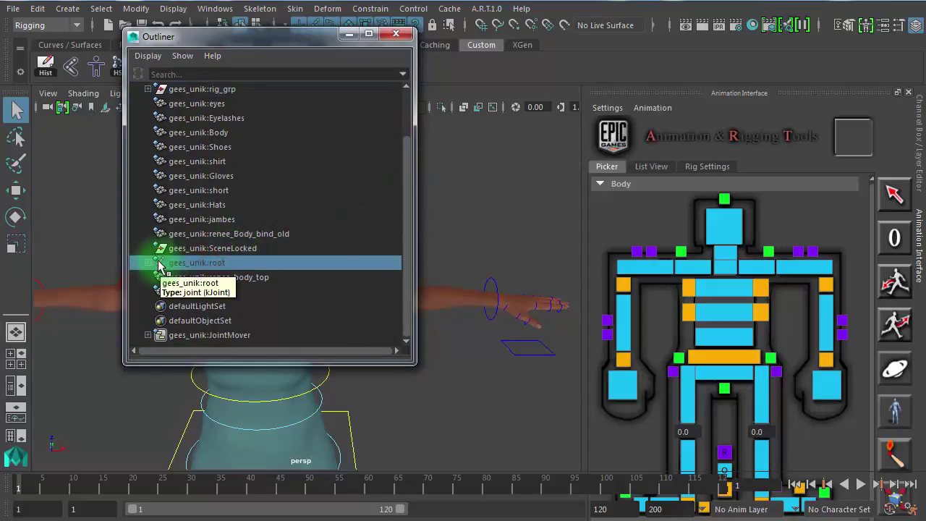
# - Show the Channel Box for gees_unik:root and expand root and pelvis in the Outliner
pyautogui.click(920, 144)
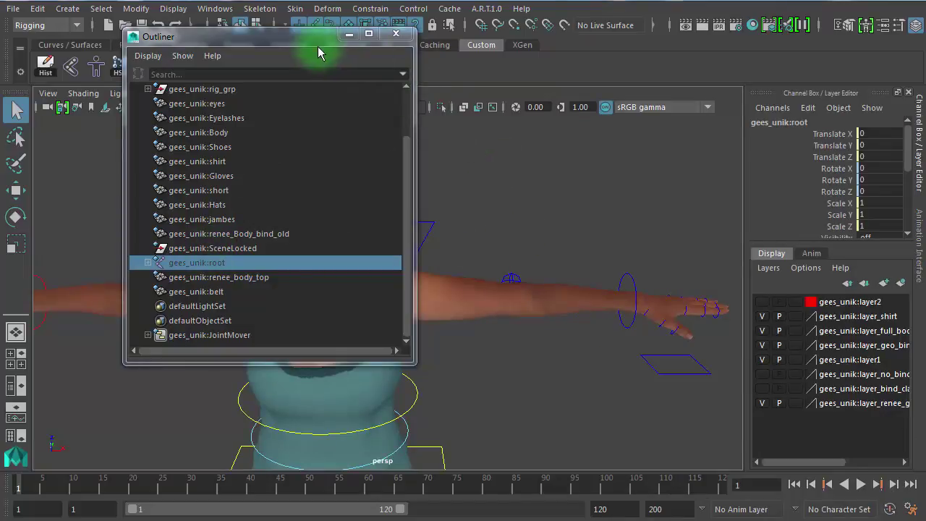
pyautogui.moveTo(311, 44); pyautogui.dragTo(268, 51)
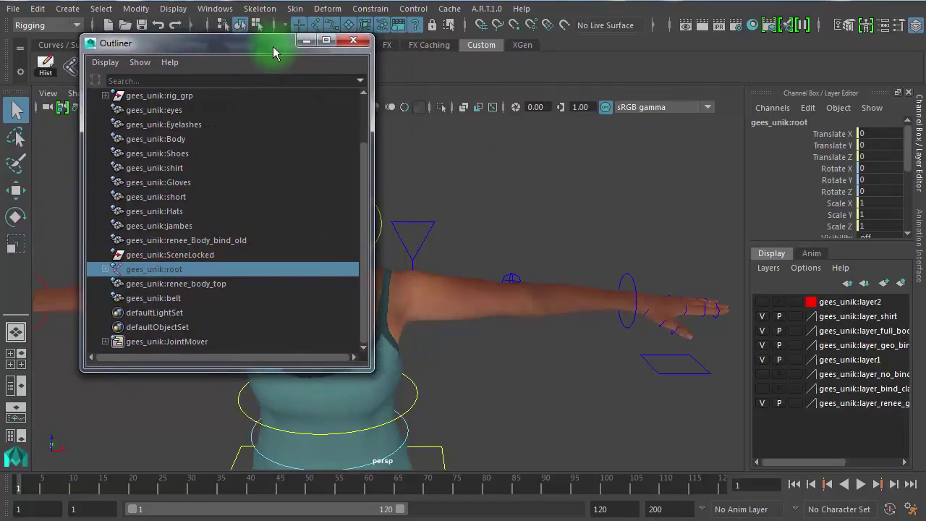
pyautogui.click(105, 268)
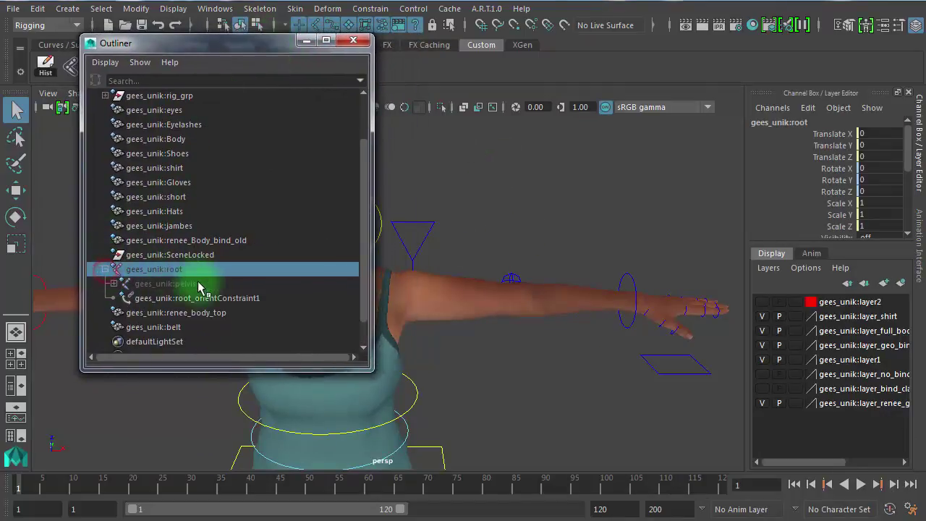
pyautogui.click(207, 286)
pyautogui.click(114, 284)
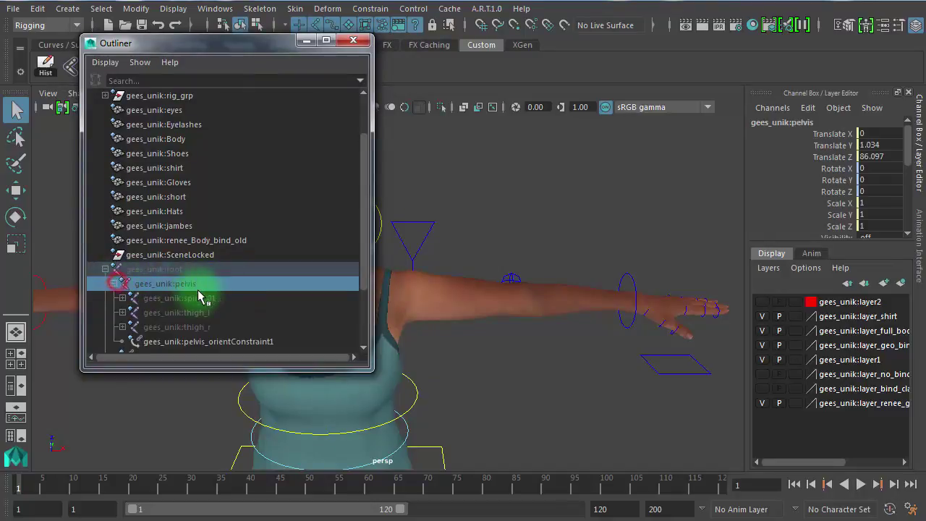
# - Expand spine_01 and spine_02, then select the joint chain from clavicle_l up to root
pyautogui.click(217, 298)
pyautogui.click(122, 298)
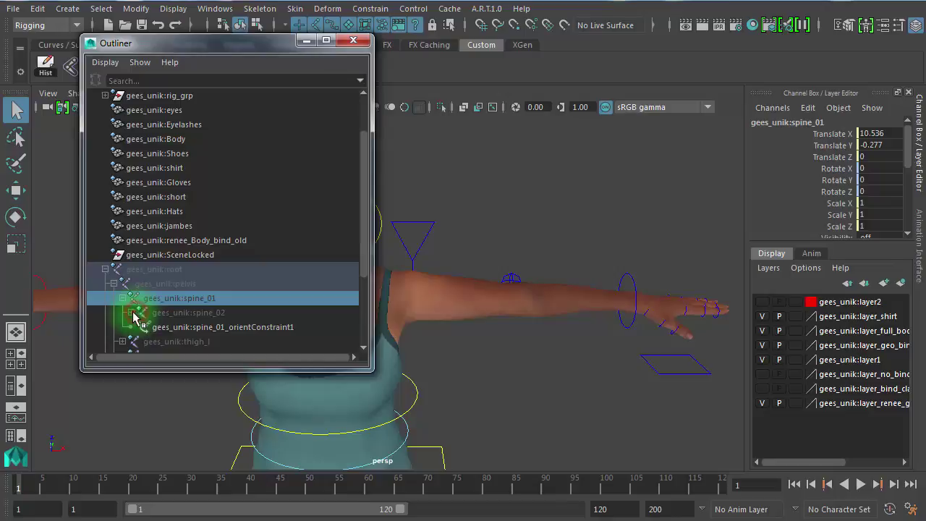
pyautogui.click(132, 314)
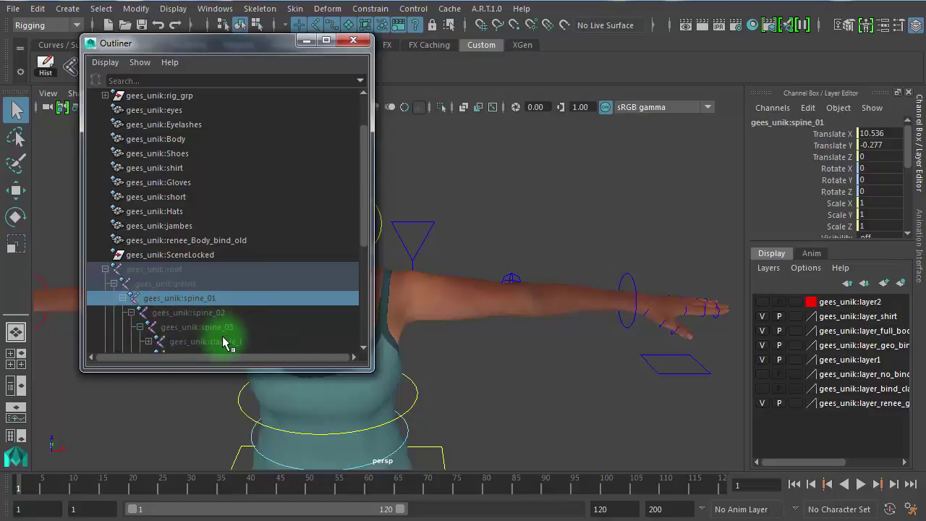
pyautogui.click(223, 342)
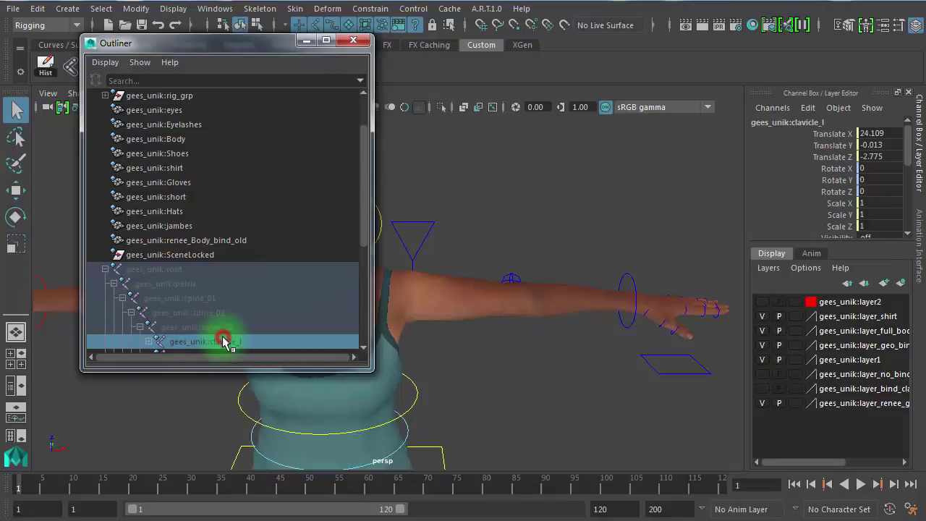
pyautogui.keyDown('shift'); pyautogui.click(203, 272); pyautogui.keyUp('shift')
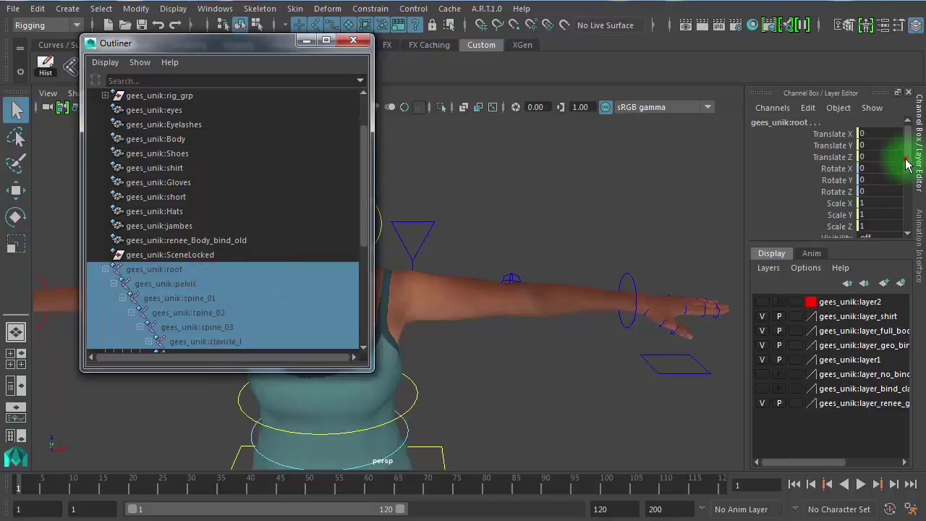
# - Set the selected joints' Visibility to on and enable X-Ray Joints so bones show through the body
pyautogui.scroll(-2, 903, 170)
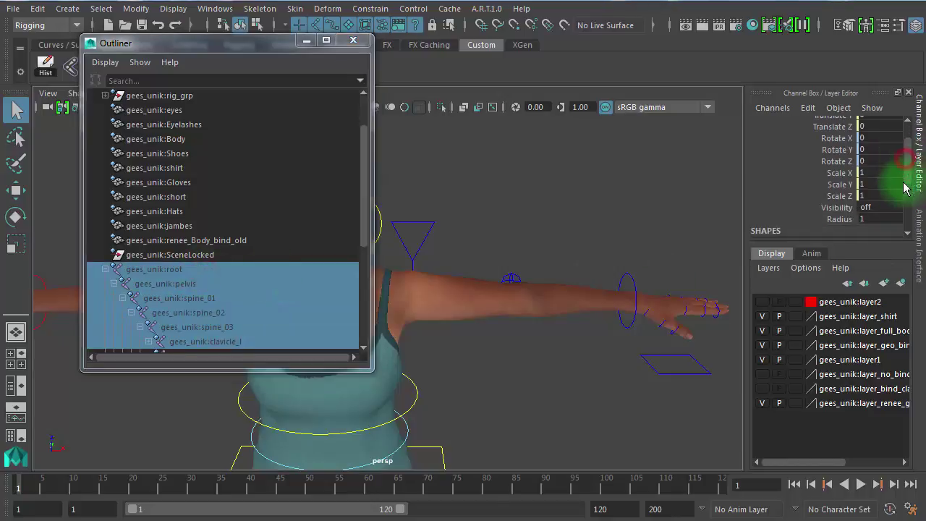
pyautogui.write('1')
pyautogui.doubleClick(877, 207)
pyautogui.write('on')
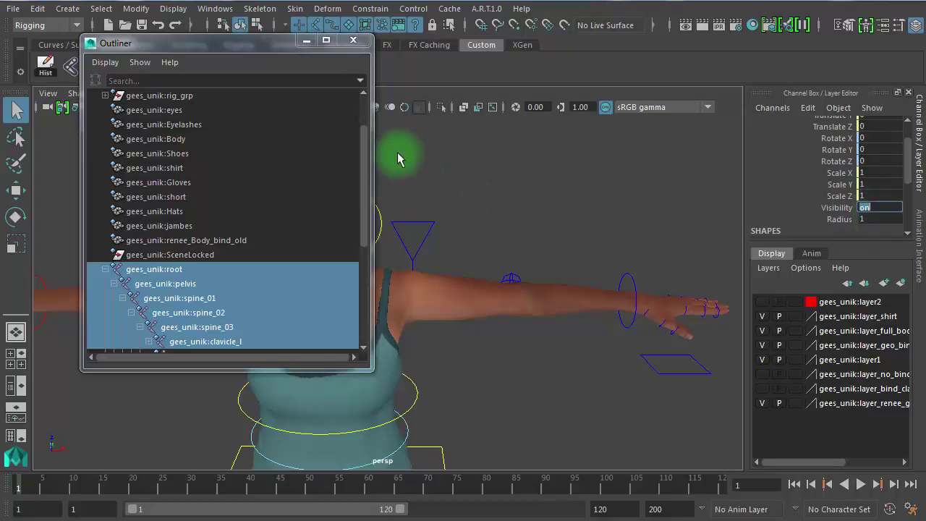
pyautogui.click(493, 108)
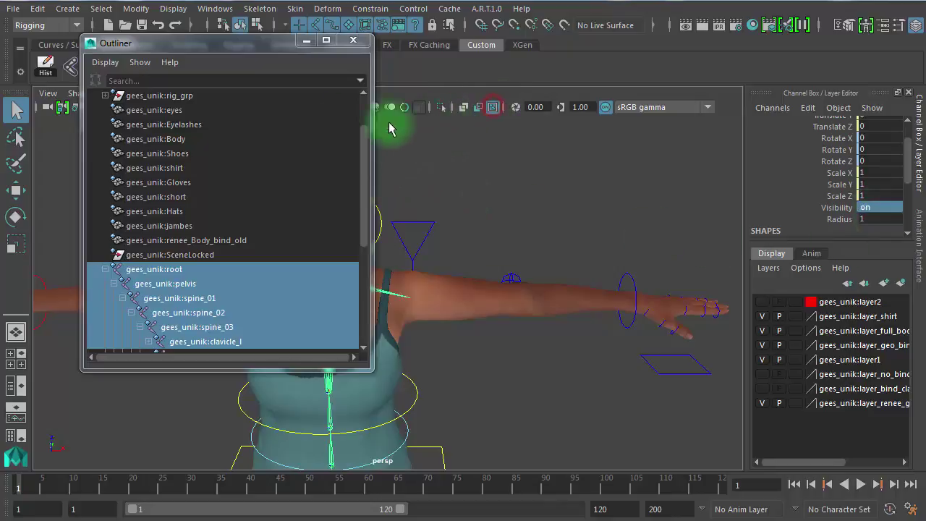
pyautogui.moveTo(239, 52); pyautogui.dragTo(195, 43)
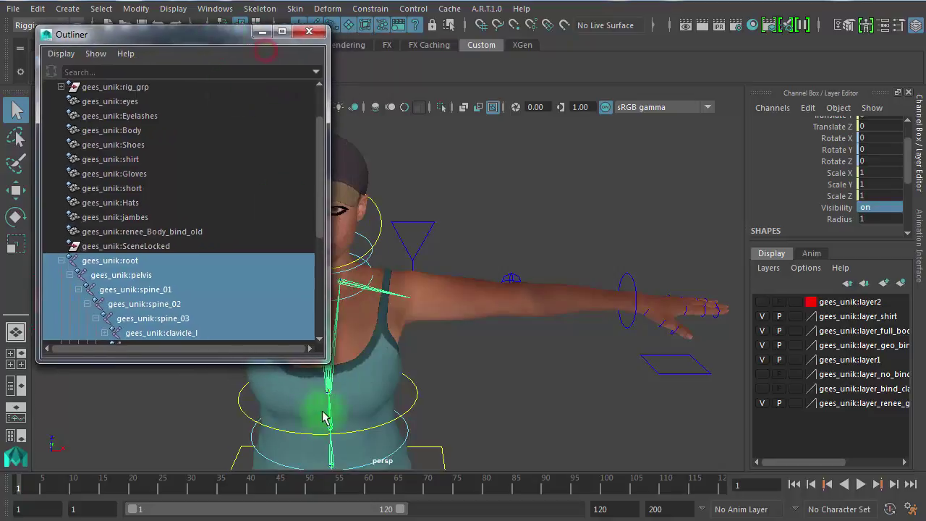
pyautogui.moveTo(405, 291); pyautogui.dragTo(234, 261)
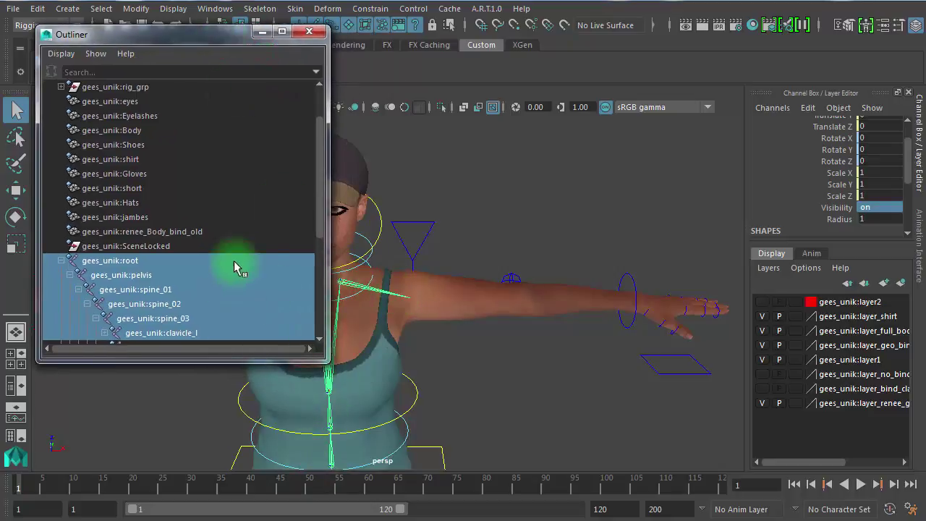
pyautogui.moveTo(316, 174); pyautogui.dragTo(635, 304)
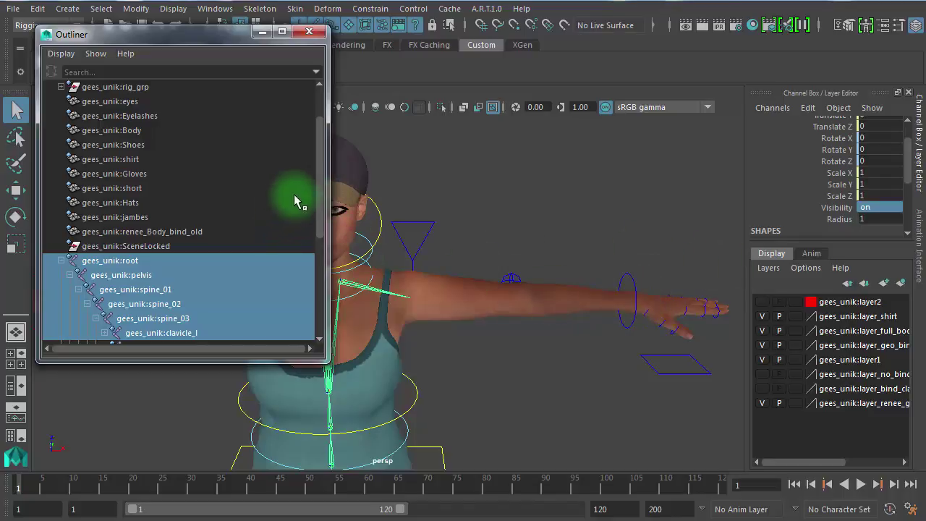
# - Expand clavicle_l and upperarm_l, select upperarm_l with its twist joints, and set Visibility on
pyautogui.scroll(-1, 322, 208)
pyautogui.moveTo(322, 209); pyautogui.dragTo(323, 235)
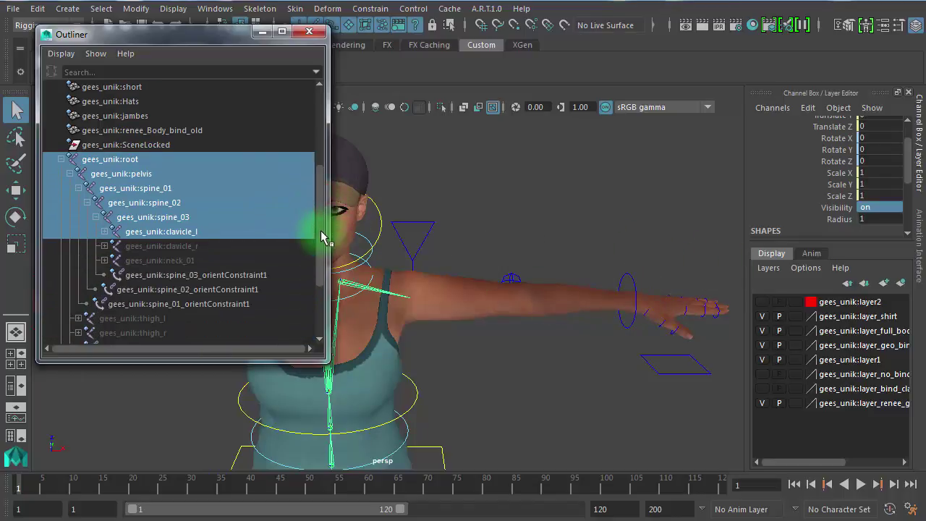
pyautogui.click(188, 233)
pyautogui.click(104, 231)
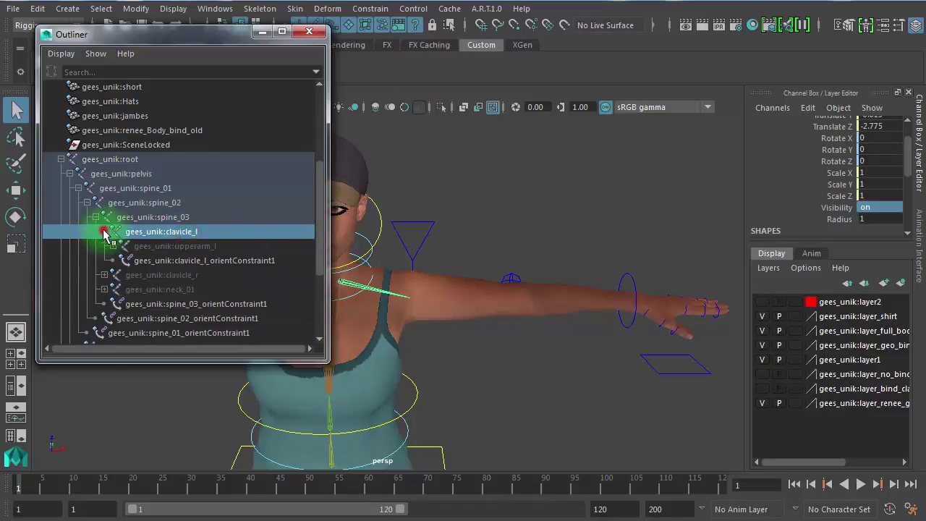
pyautogui.click(201, 246)
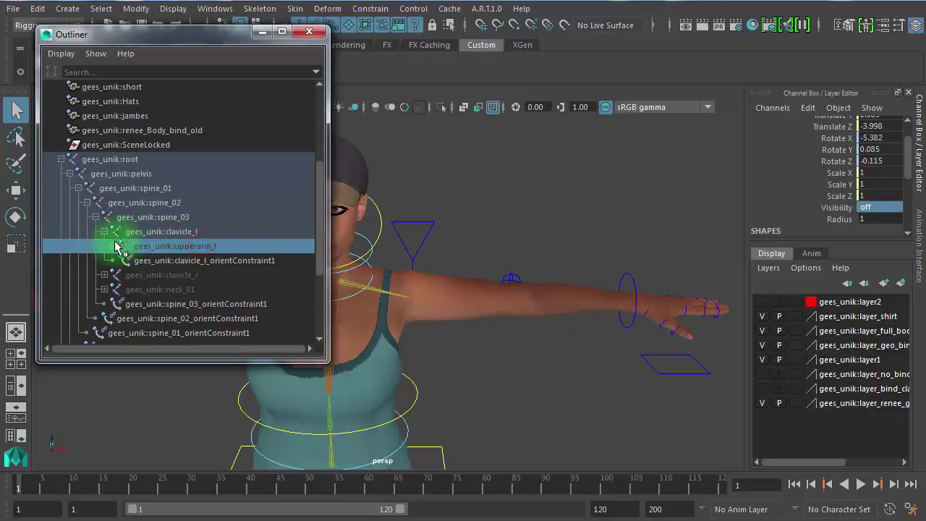
pyautogui.click(113, 246)
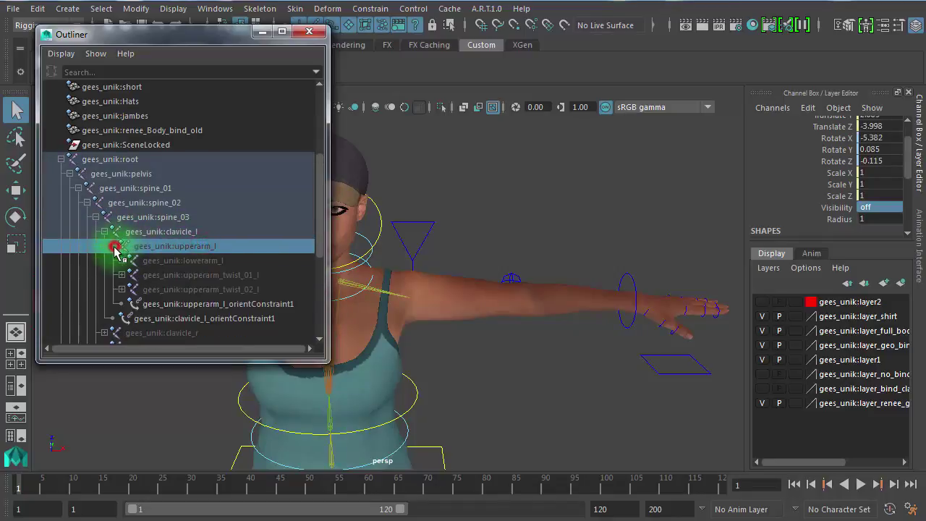
pyautogui.click(221, 289)
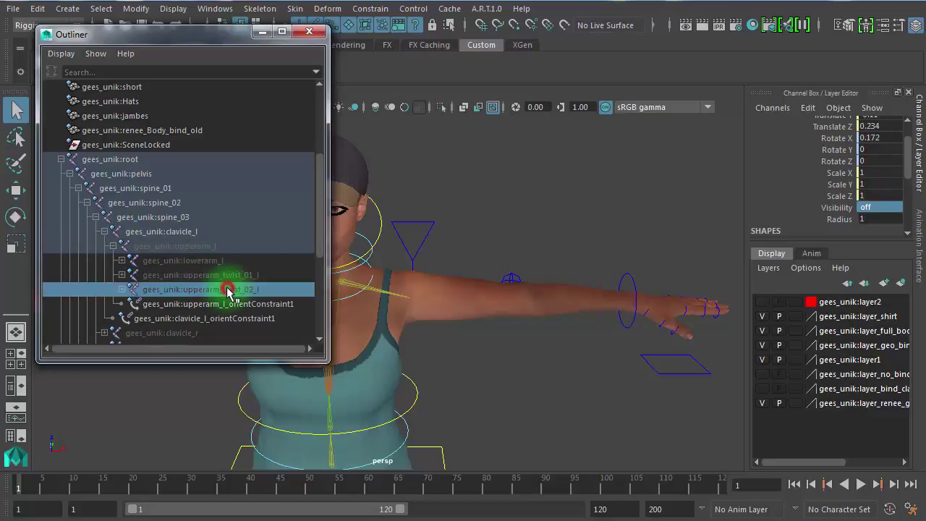
pyautogui.keyDown('shift'); pyautogui.click(203, 250); pyautogui.keyUp('shift')
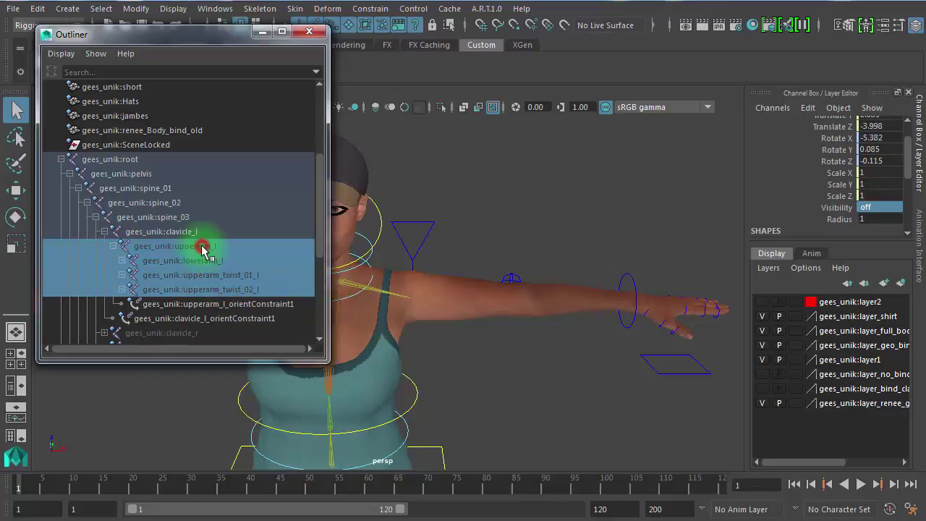
pyautogui.doubleClick(879, 206)
pyautogui.write('1')
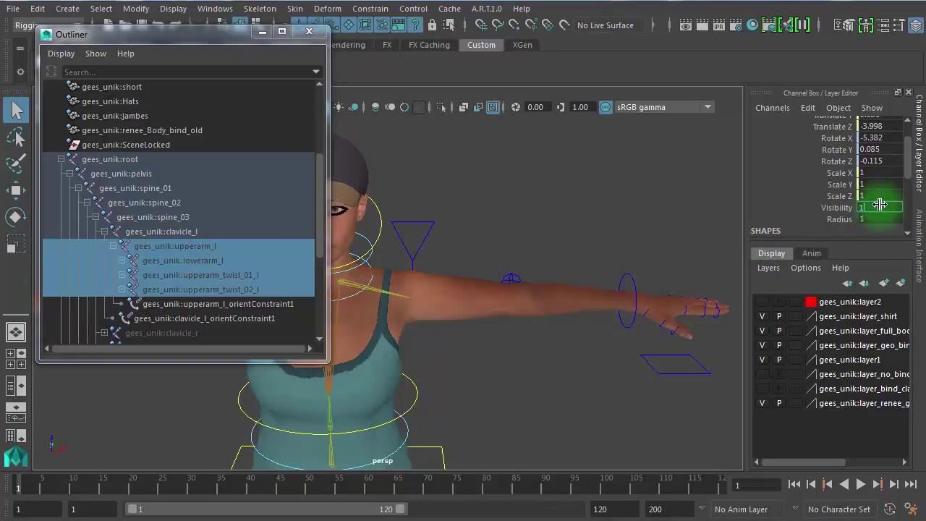
pyautogui.press('Return')
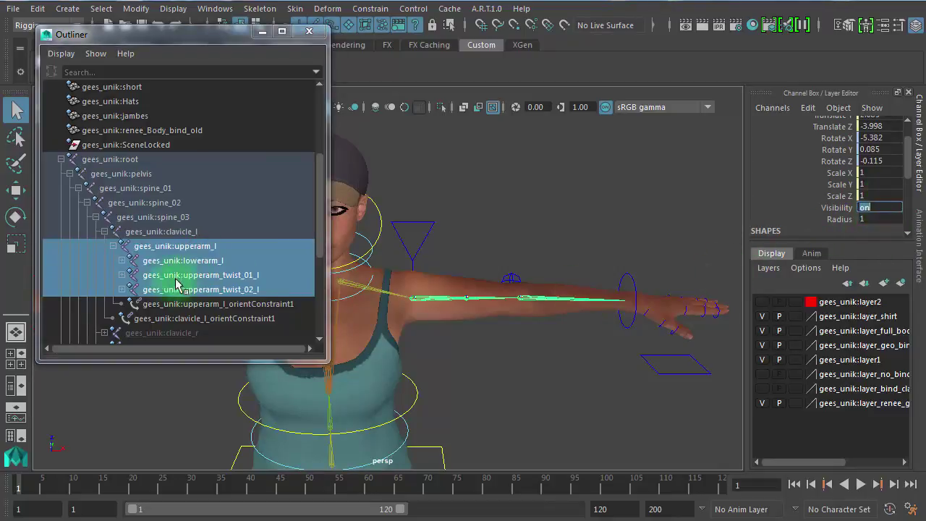
# - Clear the selection and pick the upper-arm twist joints, including upperarm_twist_01_l, in the viewport
pyautogui.click(490, 326)
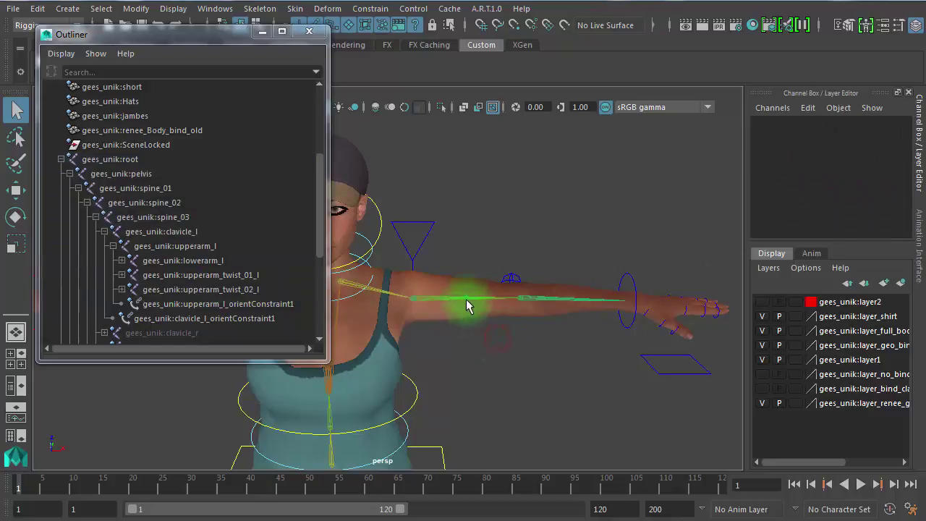
pyautogui.click(466, 298)
pyautogui.click(422, 324)
pyautogui.click(416, 302)
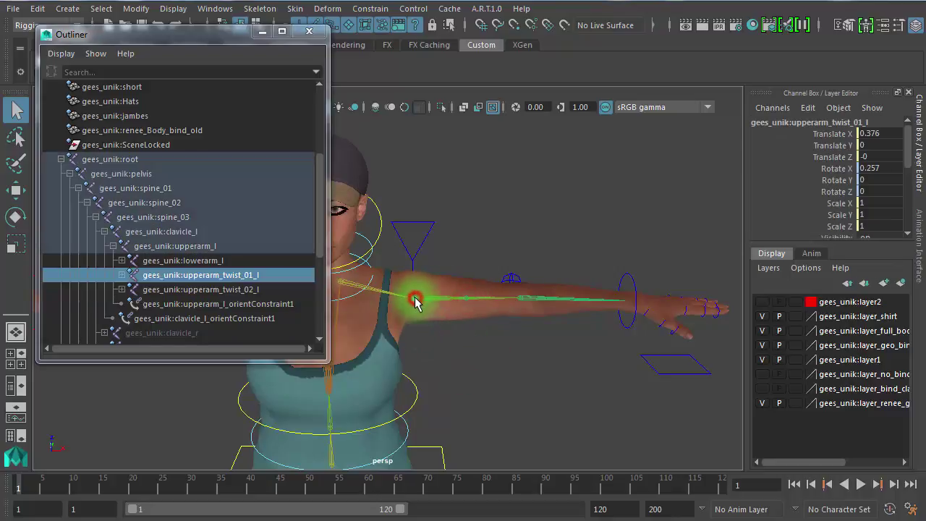
# - Expand lowerarm_l and turn Visibility on for hand_l and both lowerarm_l twist joints
pyautogui.click(173, 261)
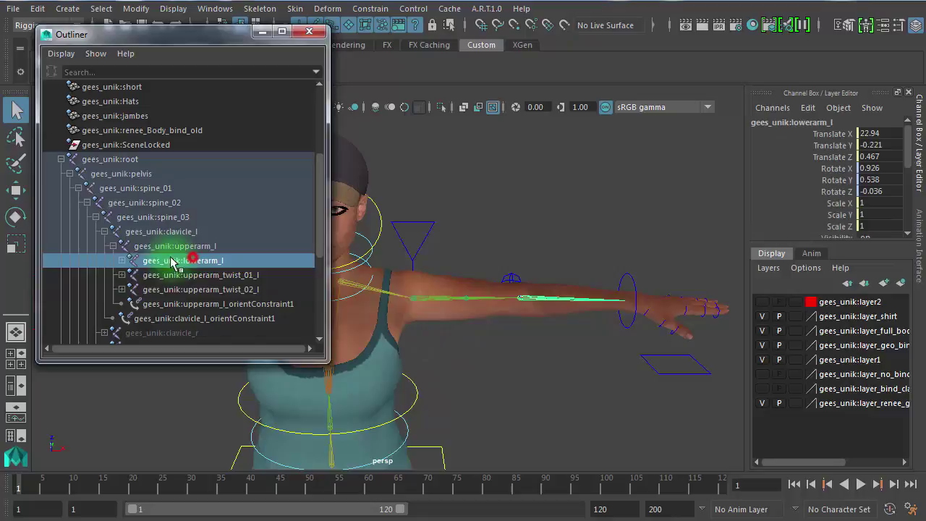
pyautogui.click(120, 262)
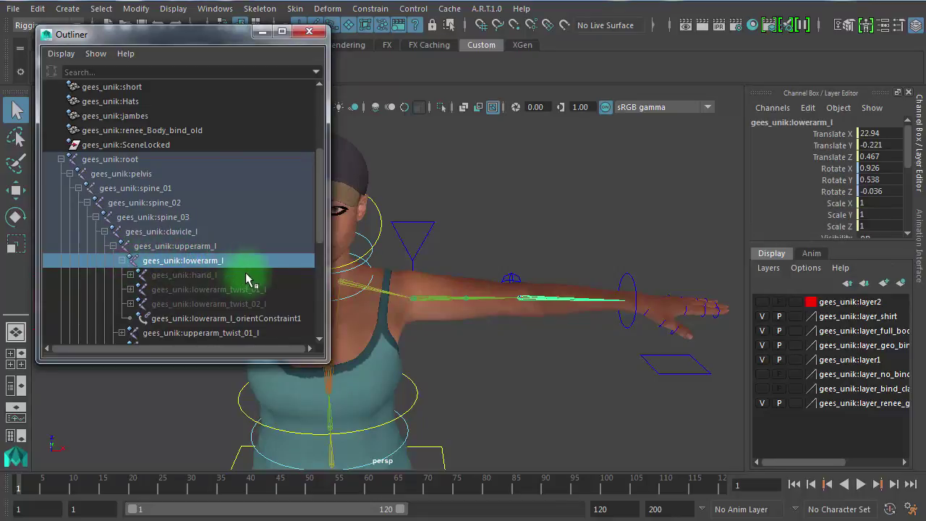
pyautogui.click(220, 275)
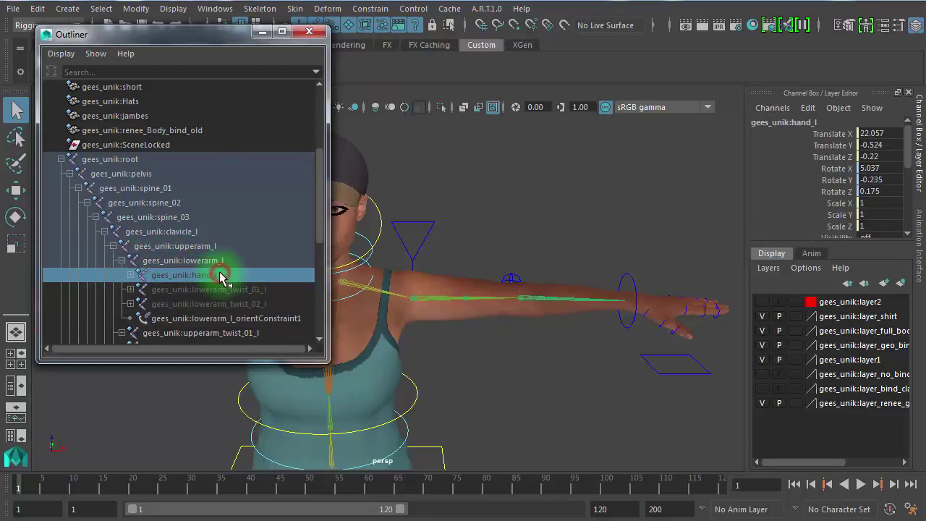
pyautogui.keyDown('shift'); pyautogui.click(260, 304); pyautogui.keyUp('shift')
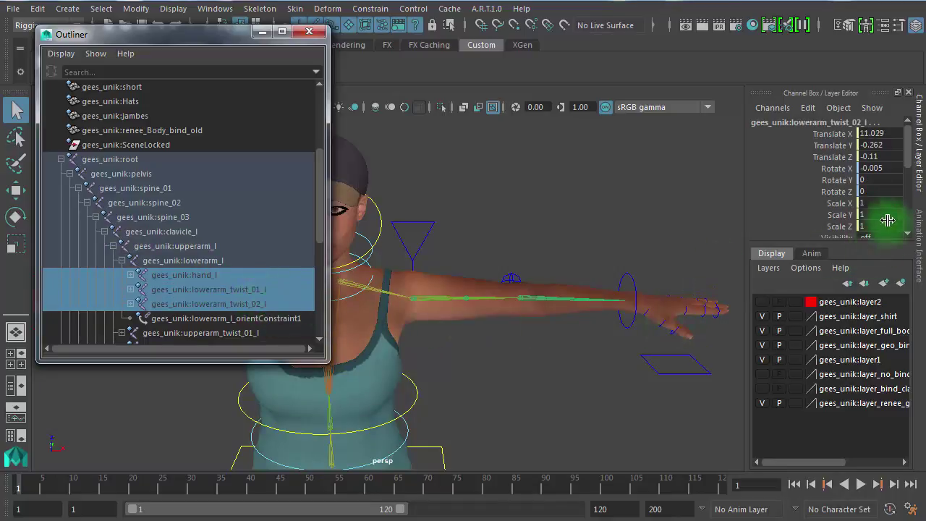
pyautogui.moveTo(910, 142); pyautogui.dragTo(879, 198)
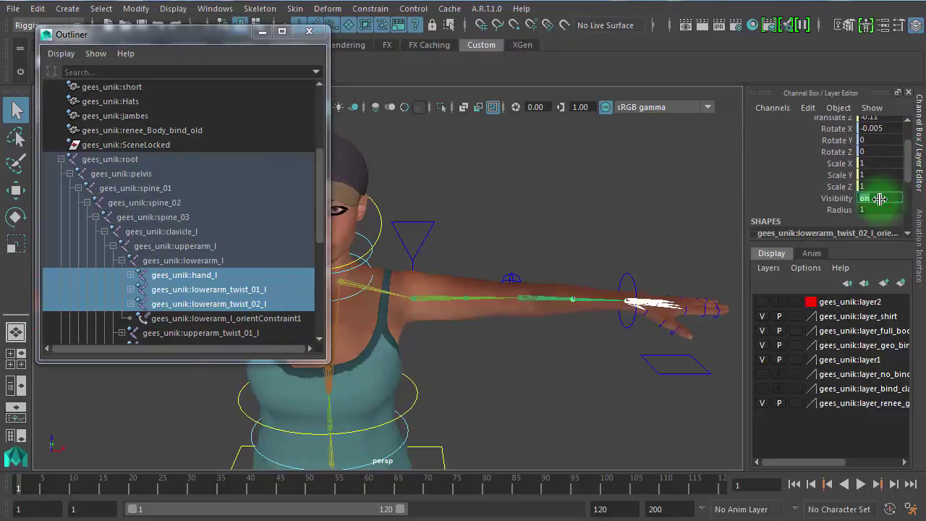
# - Clear the selection, click clavicle_l, hand_l and lowerarm_twist_02_l, then close the Outliner
pyautogui.click(558, 360)
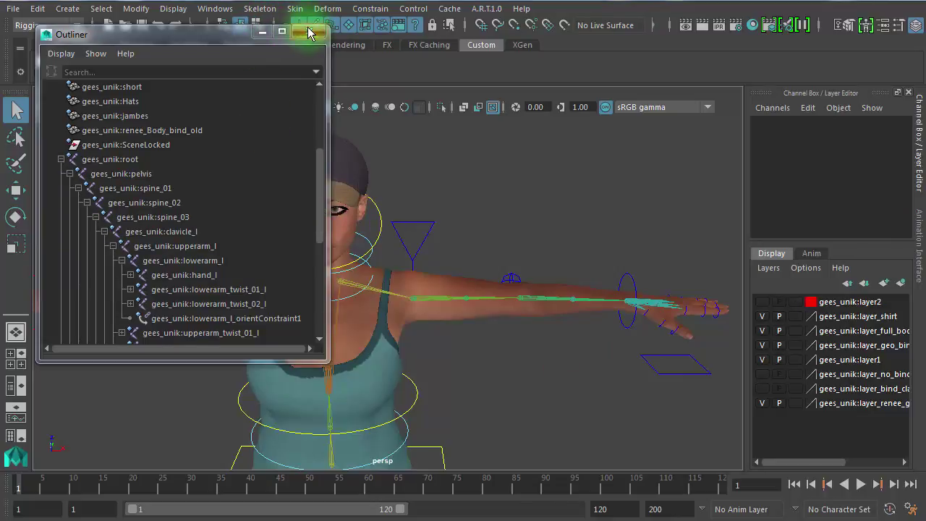
pyautogui.click(217, 232)
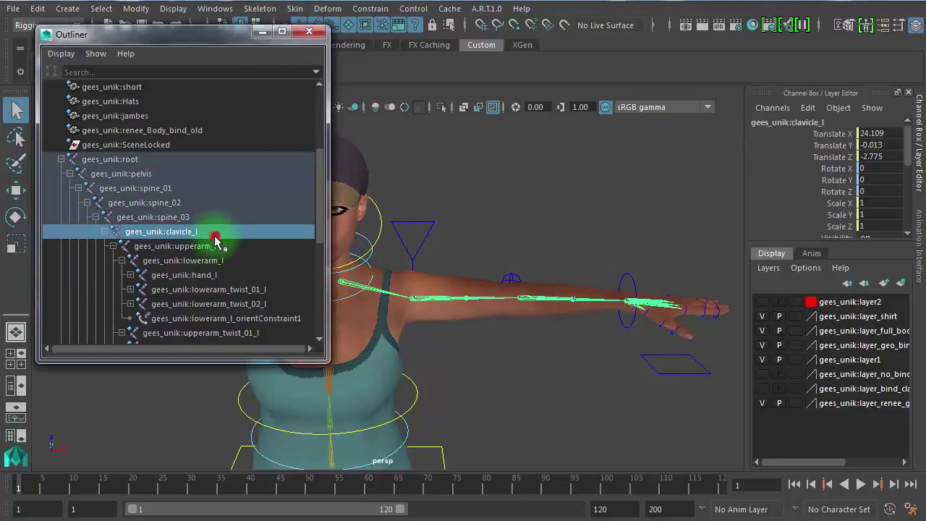
pyautogui.click(212, 273)
pyautogui.click(214, 302)
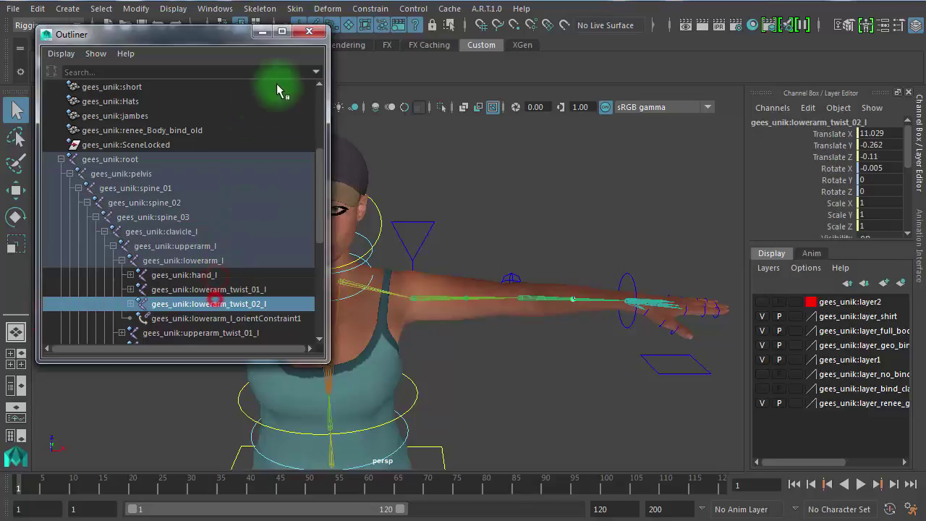
pyautogui.click(308, 31)
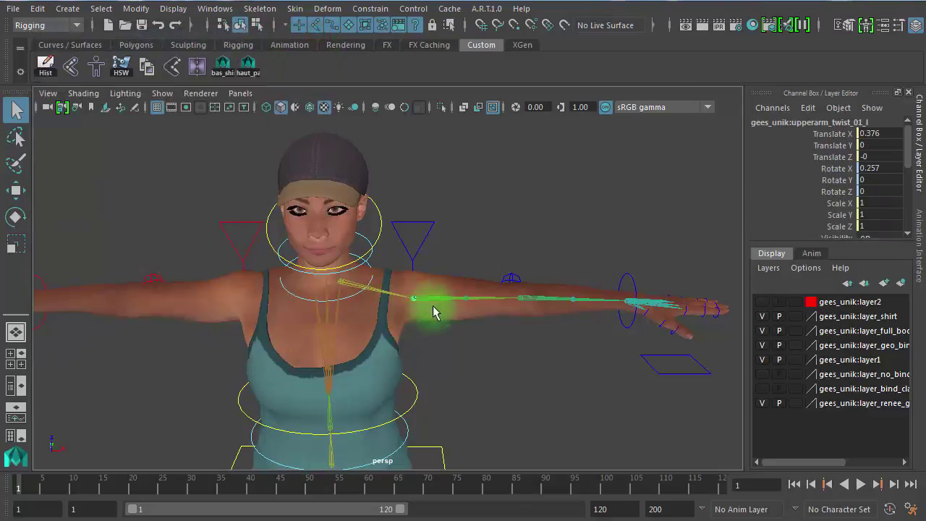
# - Select the ik_wrist_l_anim control and switch the right panel to the A.R.T. Animation Interface
pyautogui.click(511, 338)
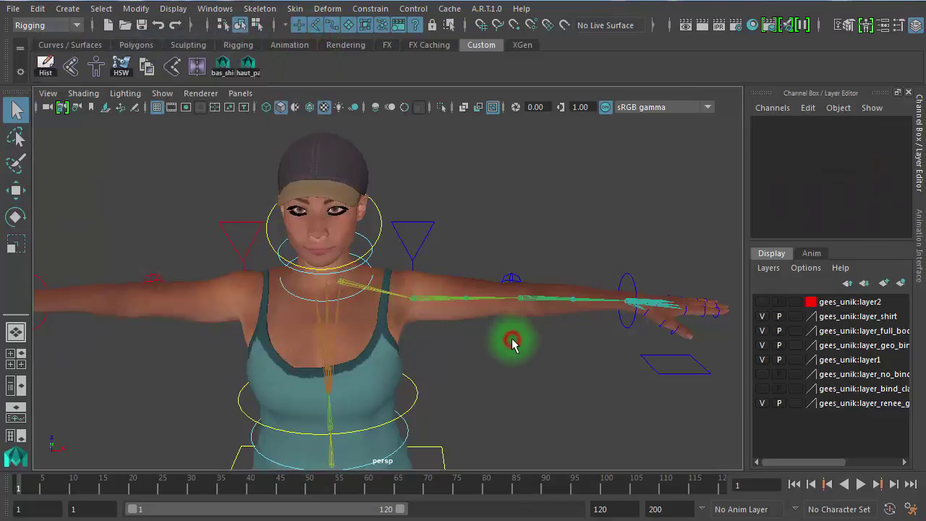
pyautogui.click(625, 276)
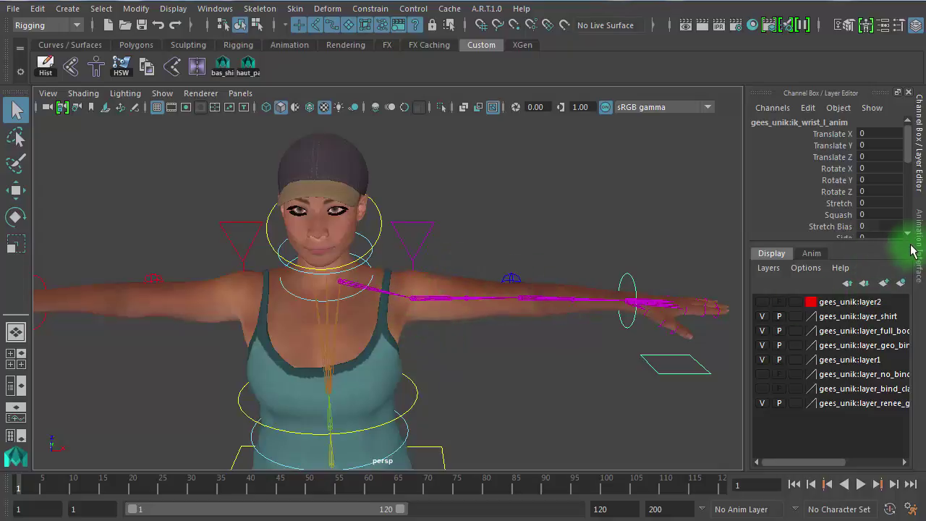
pyautogui.click(918, 154)
pyautogui.click(918, 152)
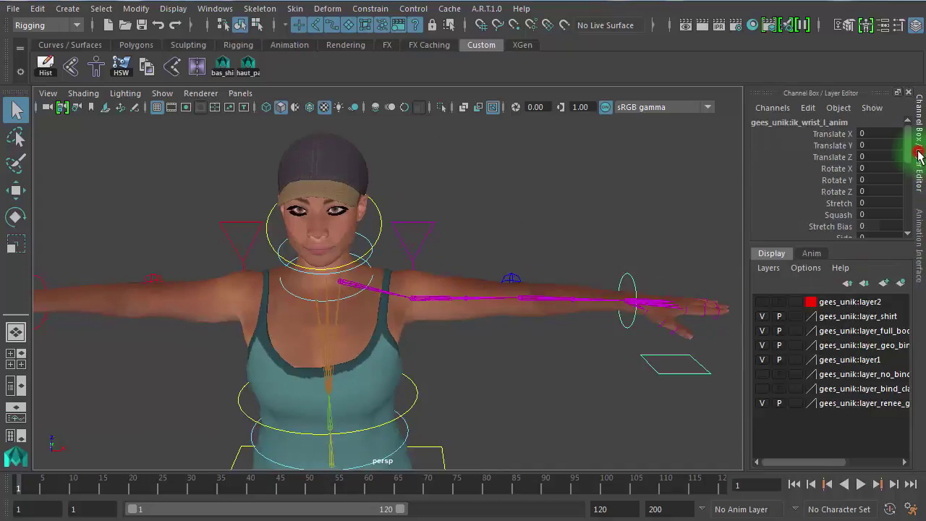
pyautogui.click(918, 226)
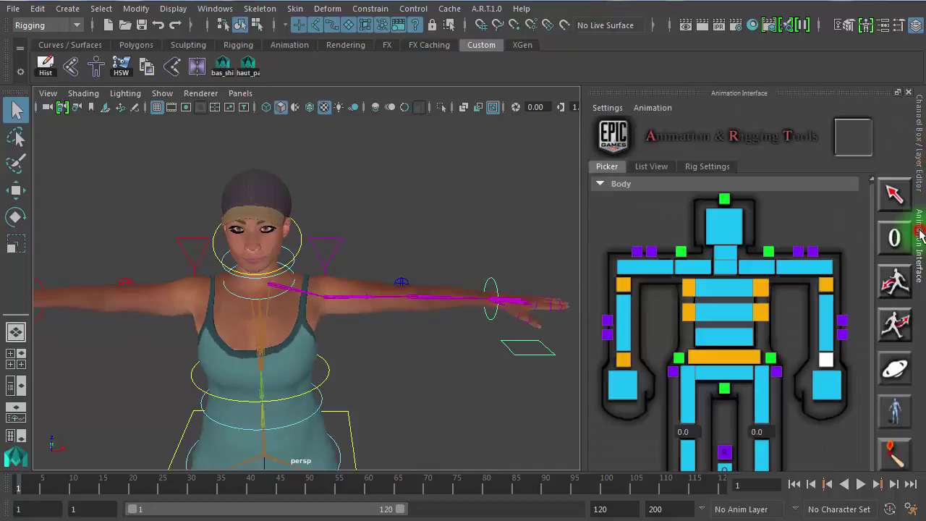
# - Choose Arm FK Mode from the left arm's right-click menu in the ART picker
pyautogui.rightClick(825, 316)
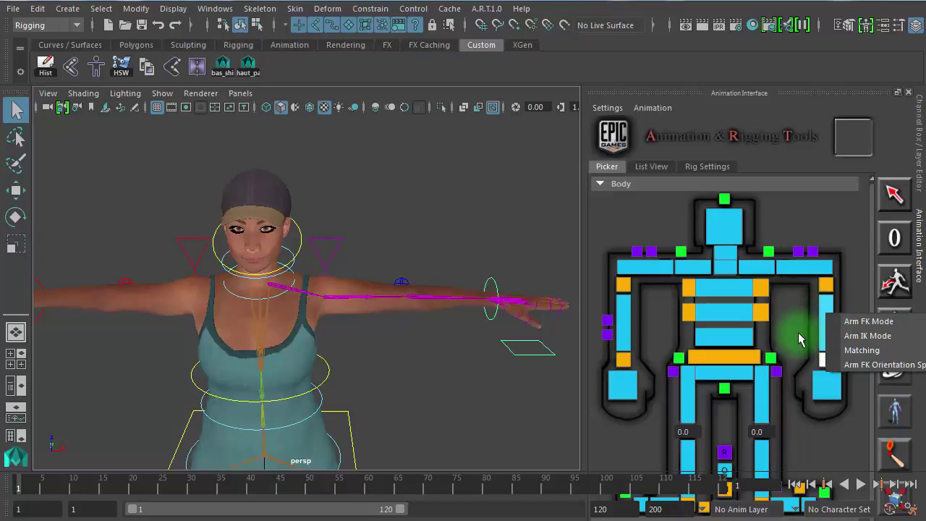
pyautogui.click(826, 316)
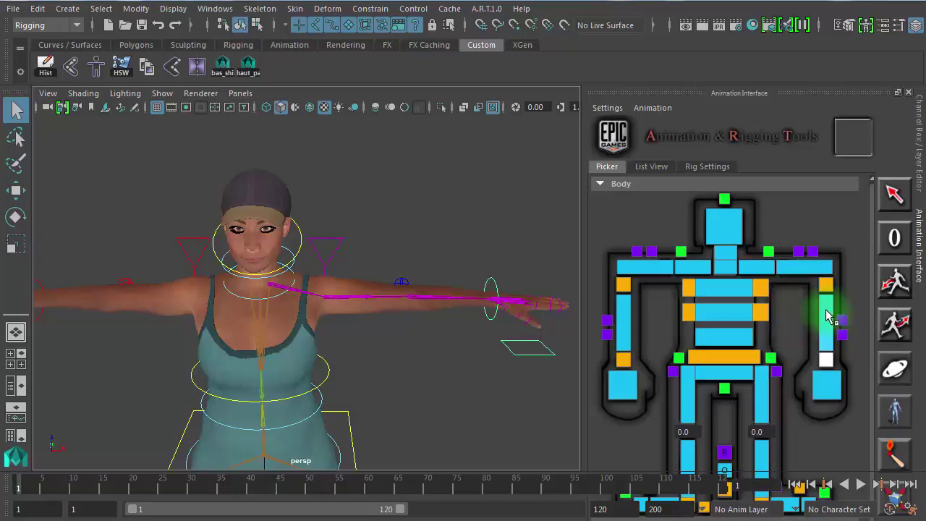
pyautogui.rightClick(825, 309)
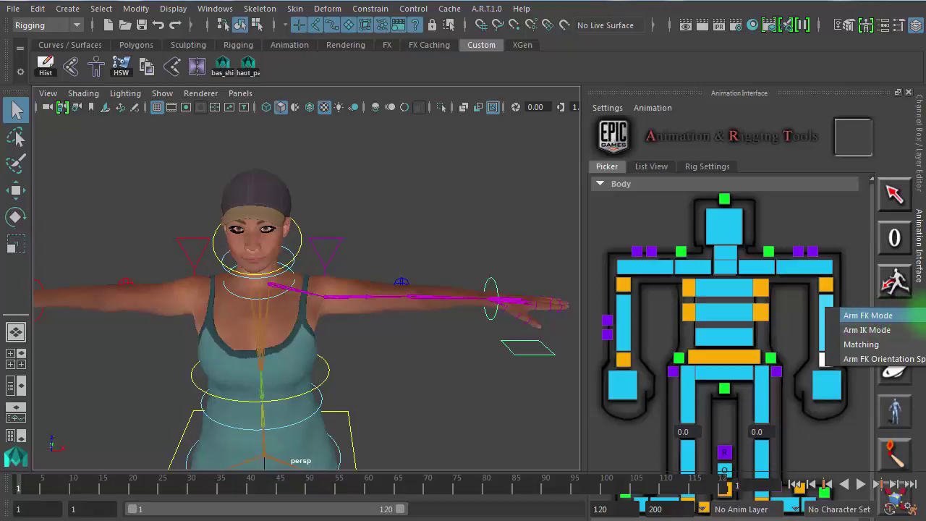
pyautogui.click(860, 320)
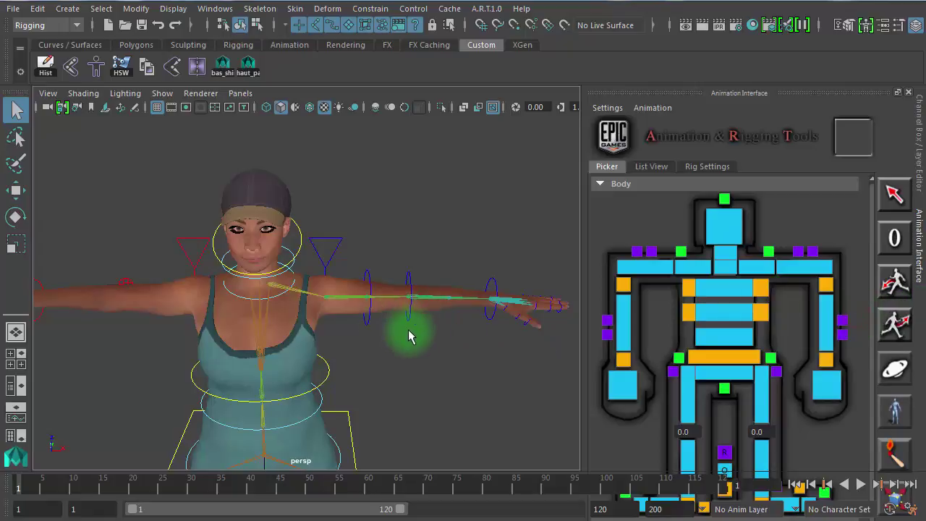
# - Box-select the left upper-arm FK control and rotate the arm upward with the E tool
pyautogui.moveTo(352, 258); pyautogui.dragTo(384, 273)
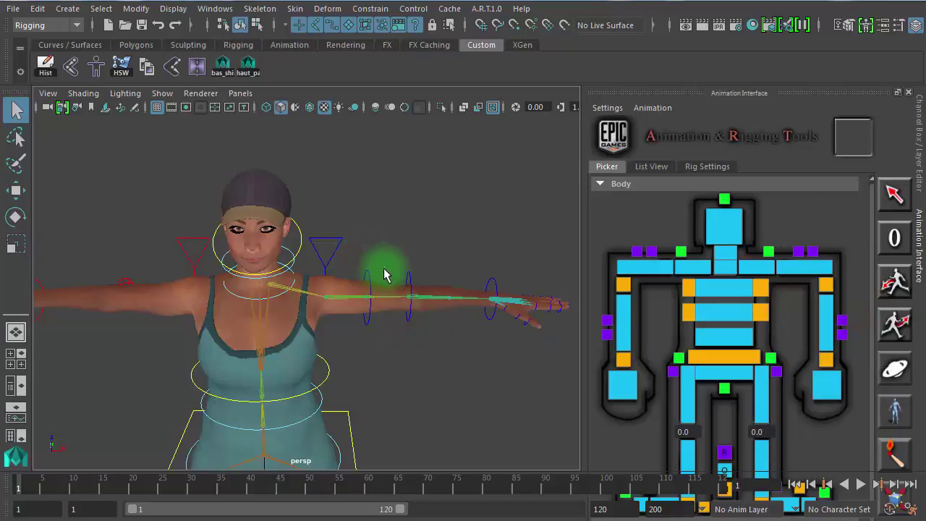
pyautogui.moveTo(384, 274); pyautogui.dragTo(365, 275)
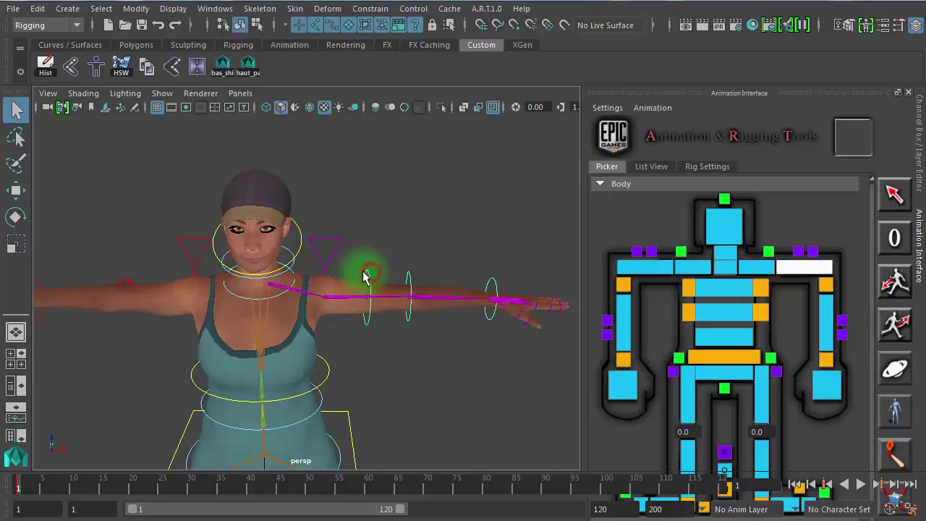
pyautogui.press('w')
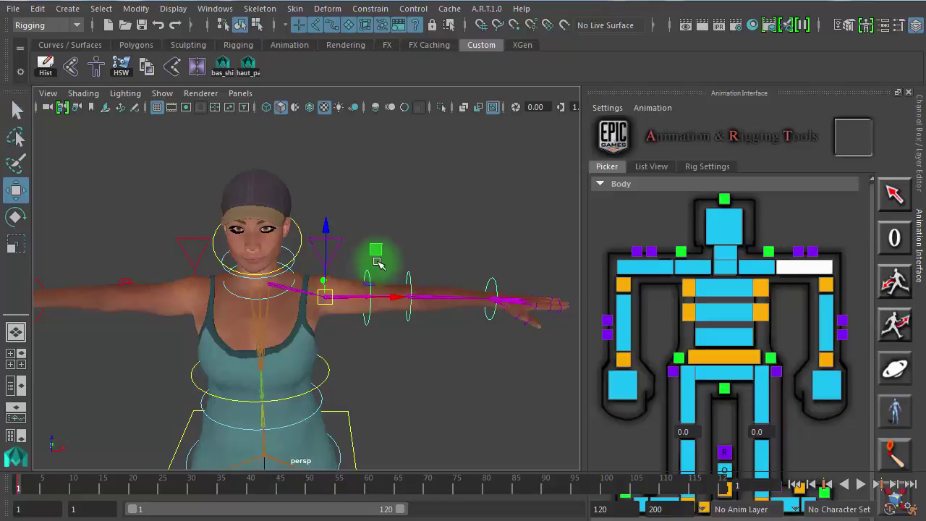
pyautogui.press('e')
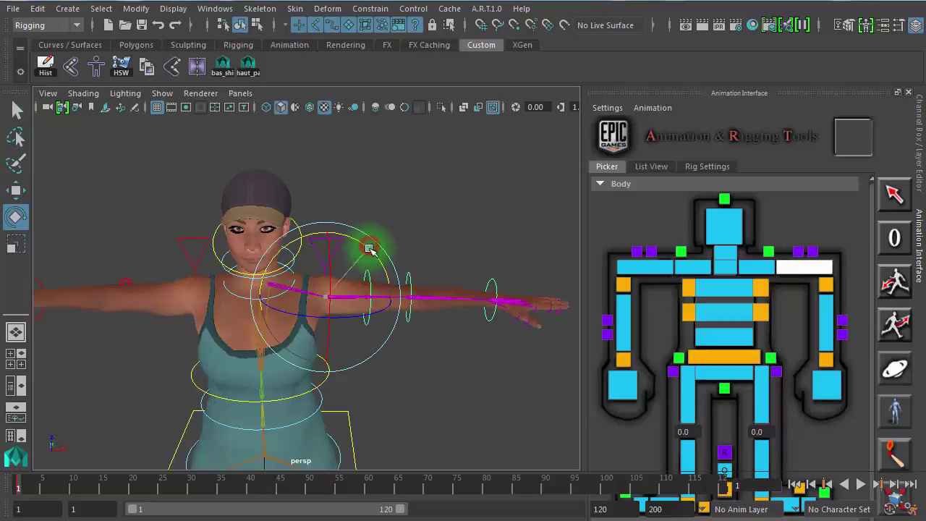
pyautogui.moveTo(369, 248)
pyautogui.mouseDown()
pyautogui.moveTo(362, 220)
pyautogui.moveTo(397, 198)
pyautogui.mouseUp()
# - Twist the left forearm FK control to test its twist joints, then undo back to T-pose
pyautogui.click(396, 227)
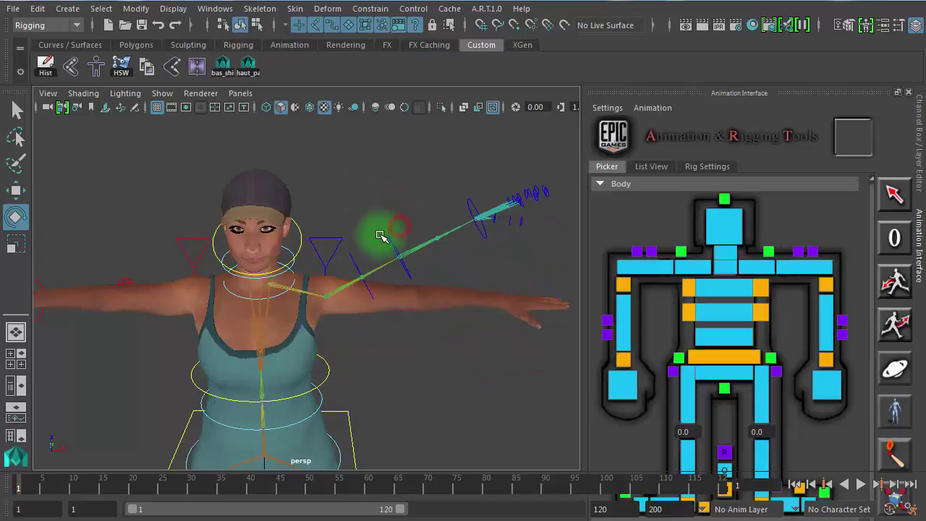
pyautogui.click(382, 235)
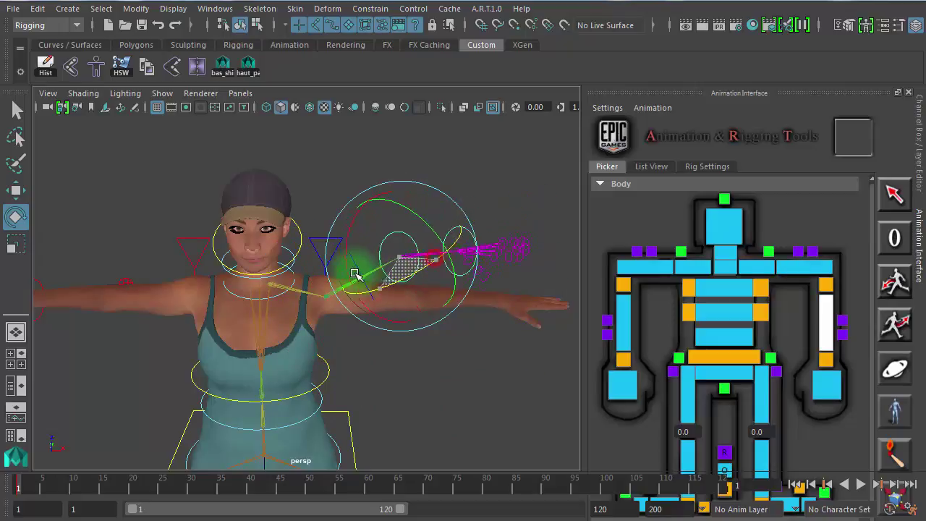
pyautogui.moveTo(434, 255); pyautogui.dragTo(482, 243)
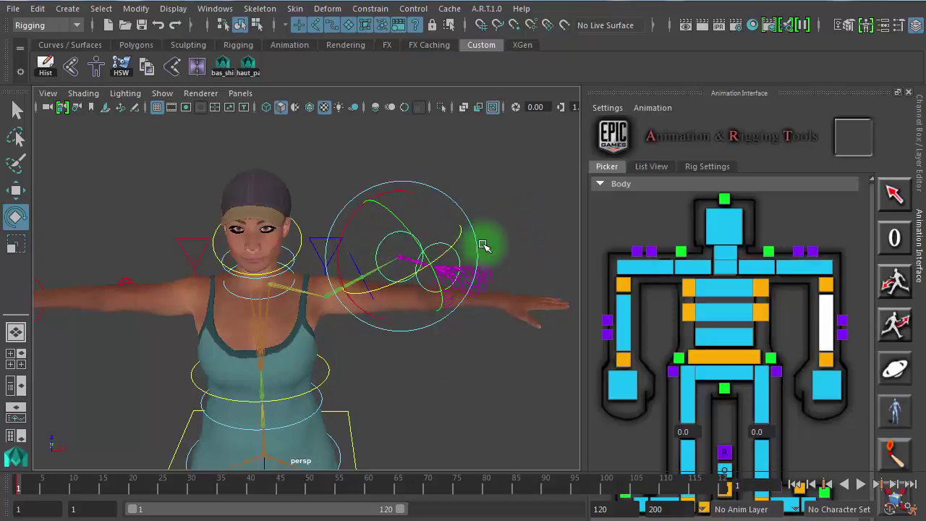
pyautogui.click(474, 193)
pyautogui.hotkey('ctrl', 'z')
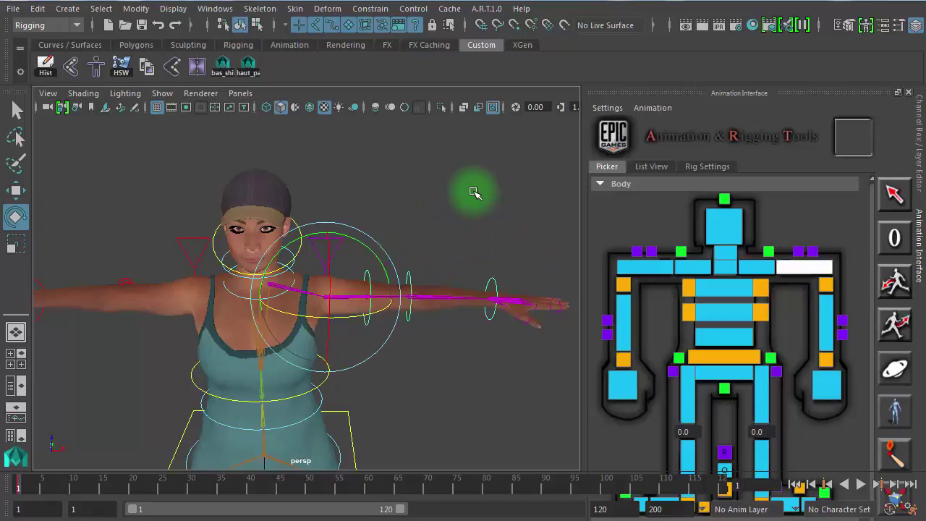
# - Rotate the left arm FK control on its X ring to twist the arm, then deselect
pyautogui.click(894, 238)
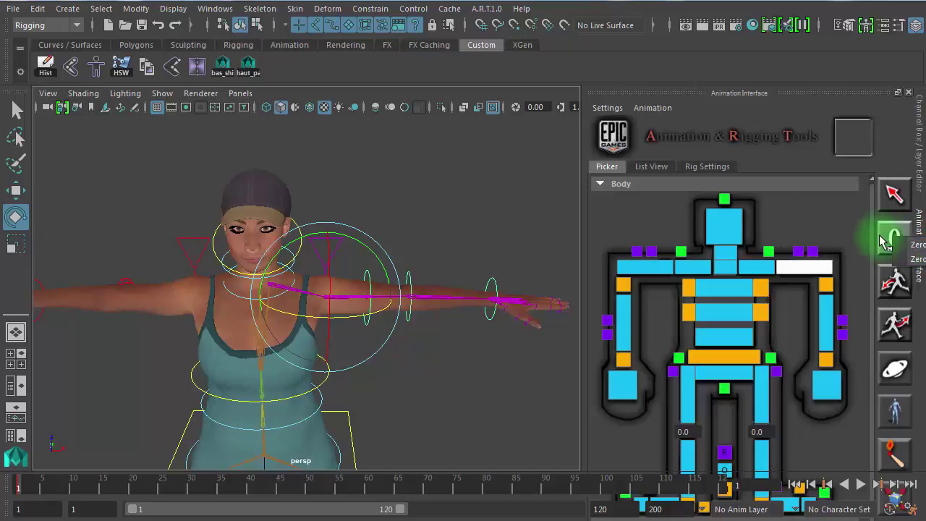
pyautogui.click(434, 202)
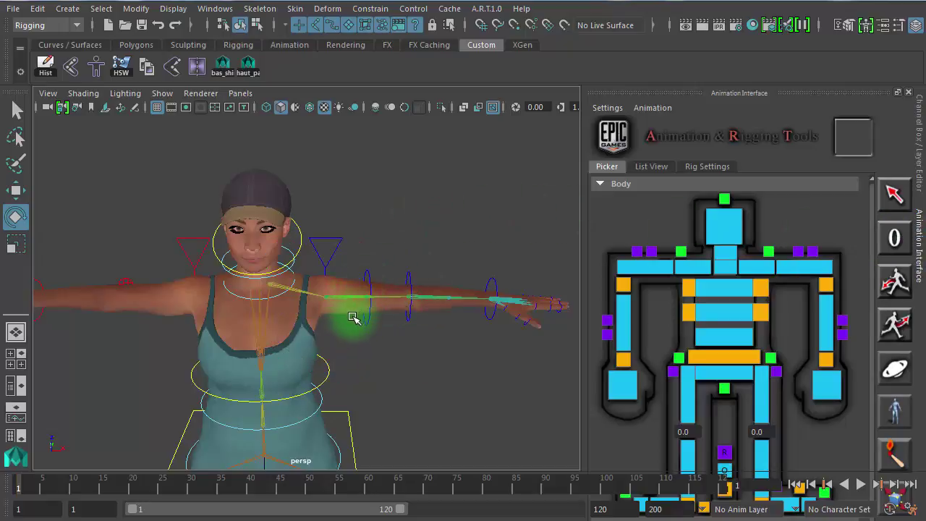
pyautogui.click(369, 271)
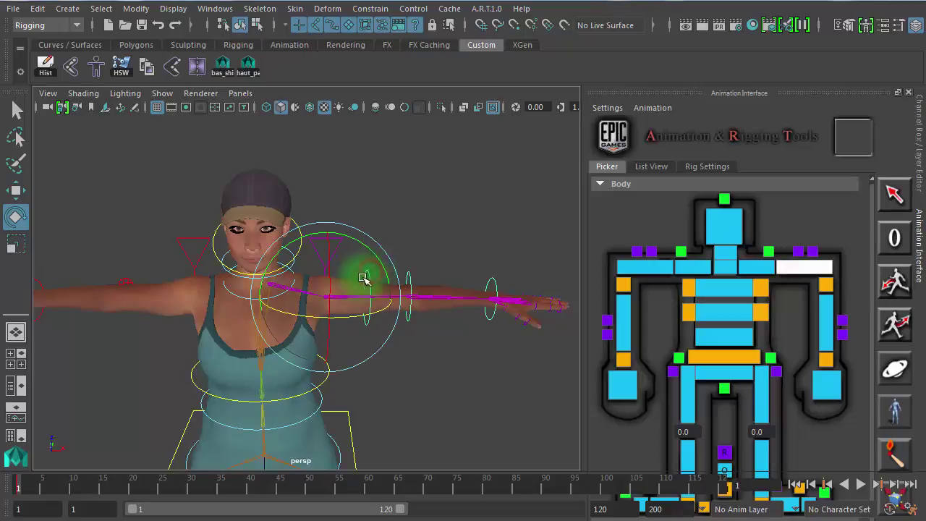
pyautogui.moveTo(331, 290); pyautogui.dragTo(328, 218)
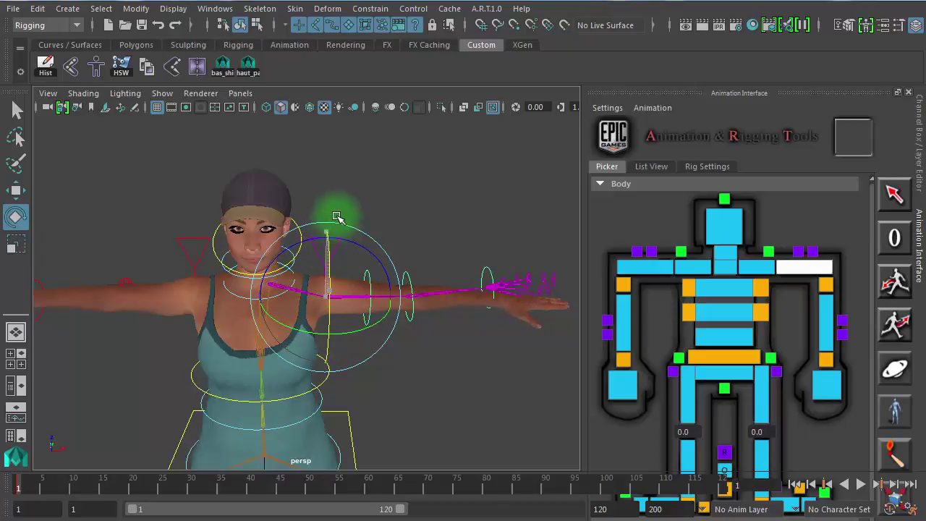
pyautogui.click(383, 316)
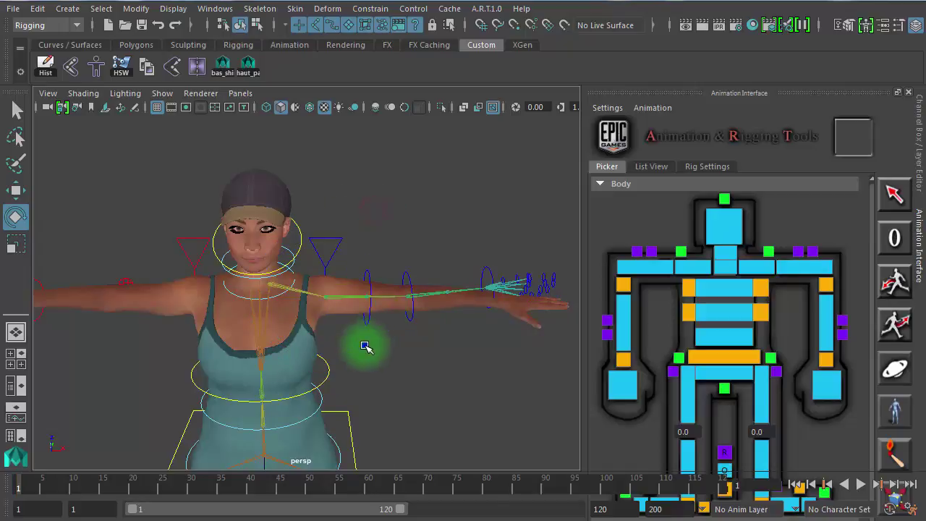
pyautogui.keyDown('alt'); pyautogui.moveTo(364, 346); pyautogui.dragTo(579, 362, button='right'); pyautogui.keyUp('alt')
# - Zoom in on the left shoulder, click through the shoulder and upper-arm joints, then select the upper-arm FK control
pyautogui.keyDown('alt'); pyautogui.moveTo(486, 354); pyautogui.dragTo(430, 263); pyautogui.keyUp('alt')
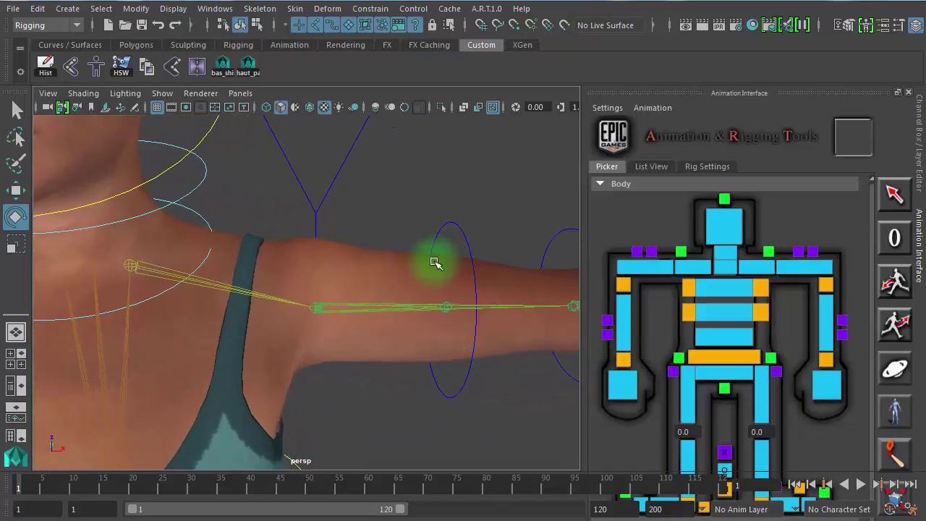
pyautogui.click(345, 299)
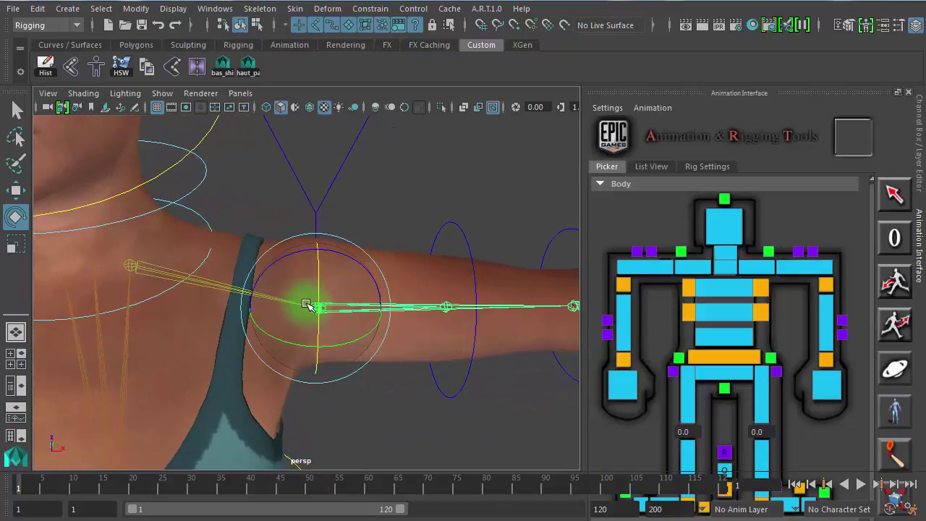
pyautogui.click(397, 209)
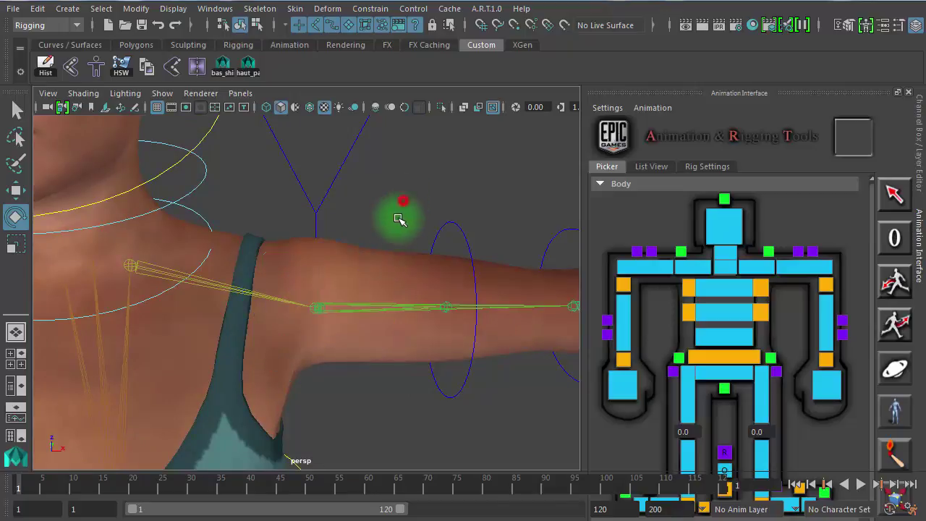
pyautogui.click(327, 309)
pyautogui.click(465, 429)
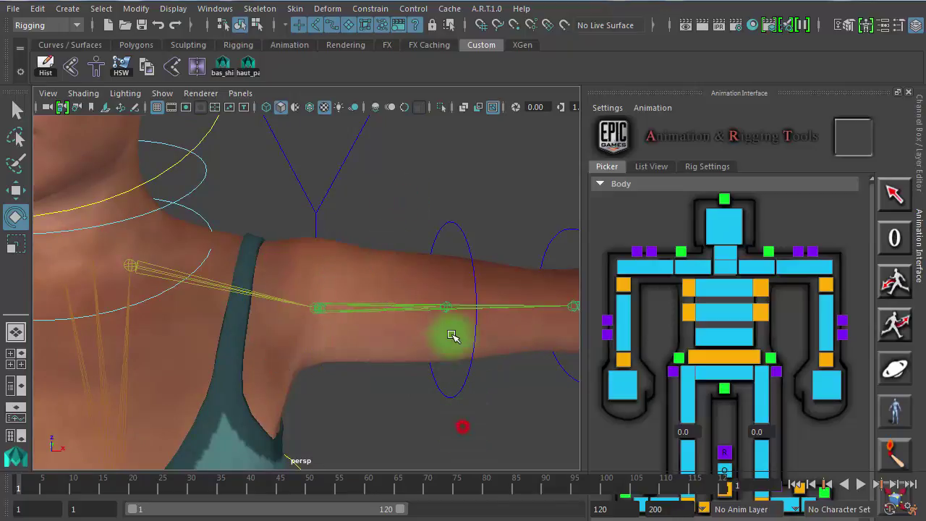
pyautogui.click(447, 304)
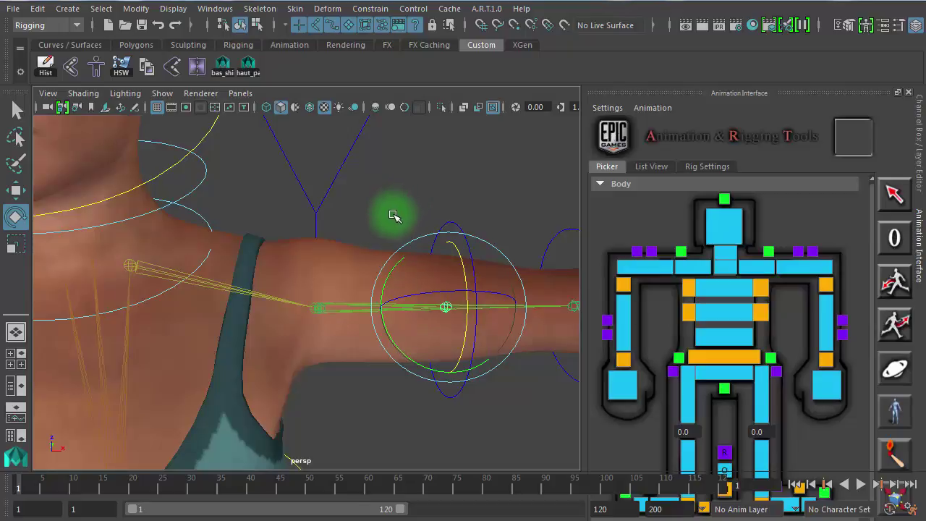
pyautogui.click(364, 196)
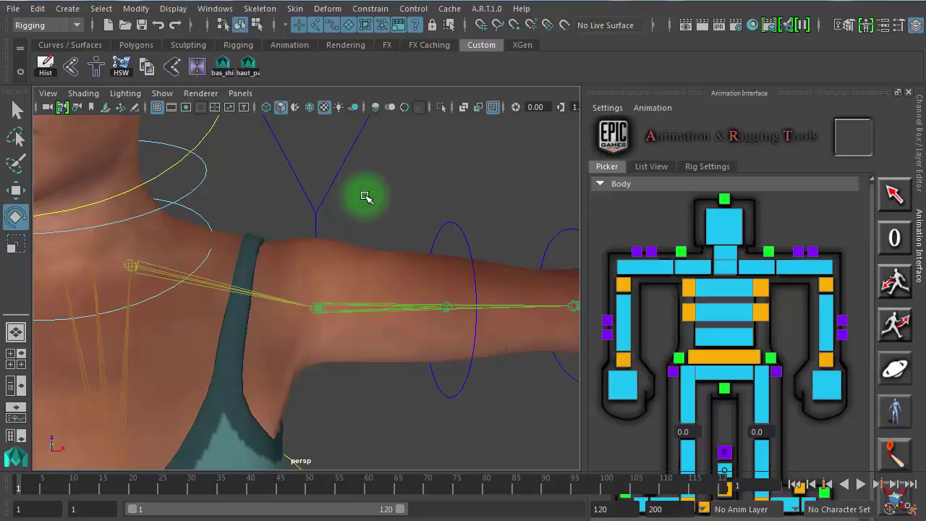
pyautogui.click(438, 224)
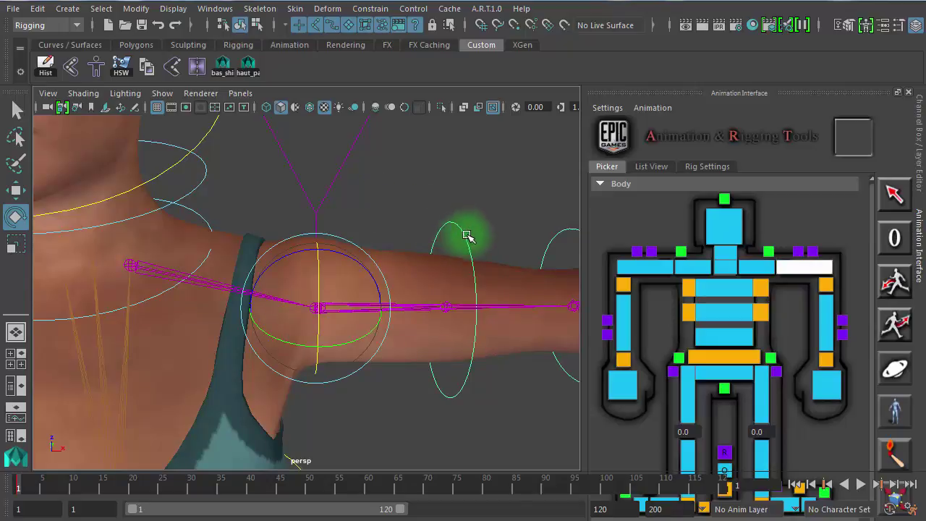
# - Zero the left arm FK control's rotation from the picker, then twist it with the rotate handle
pyautogui.keyDown('alt'); pyautogui.moveTo(477, 286); pyautogui.dragTo(228, 268, button='right'); pyautogui.keyUp('alt')
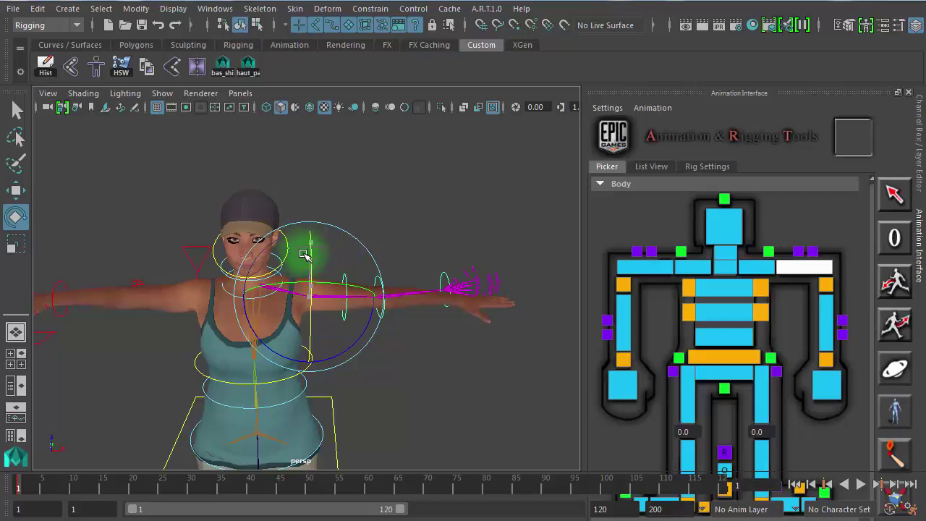
pyautogui.click(895, 237)
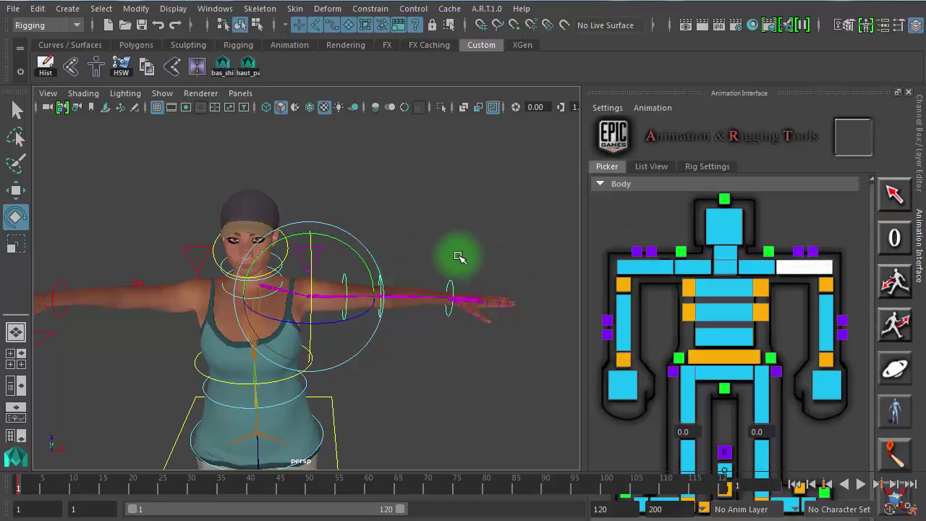
pyautogui.moveTo(320, 268); pyautogui.dragTo(320, 254)
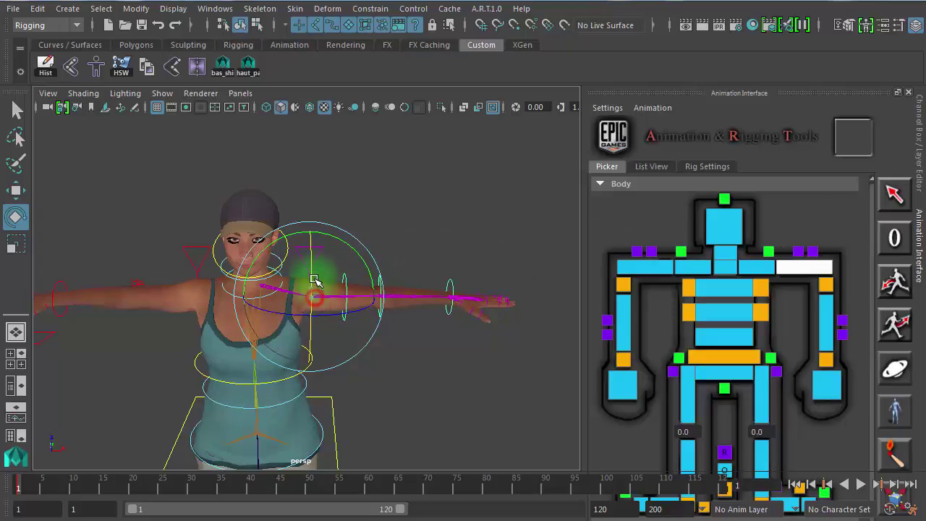
# - Swap the character picker for the Channel Box and set the arm control's Rotate X to -100
pyautogui.click(919, 227)
pyautogui.click(916, 153)
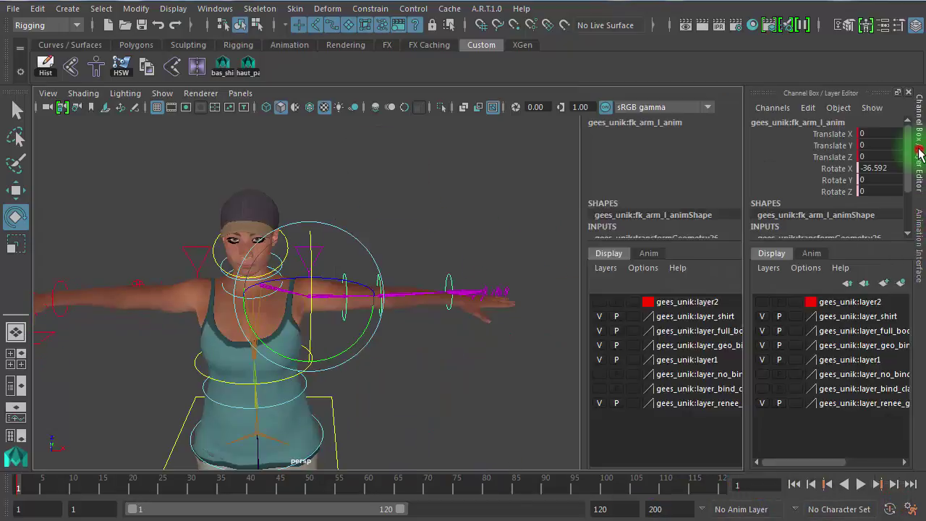
pyautogui.doubleClick(891, 169)
pyautogui.write('-100')
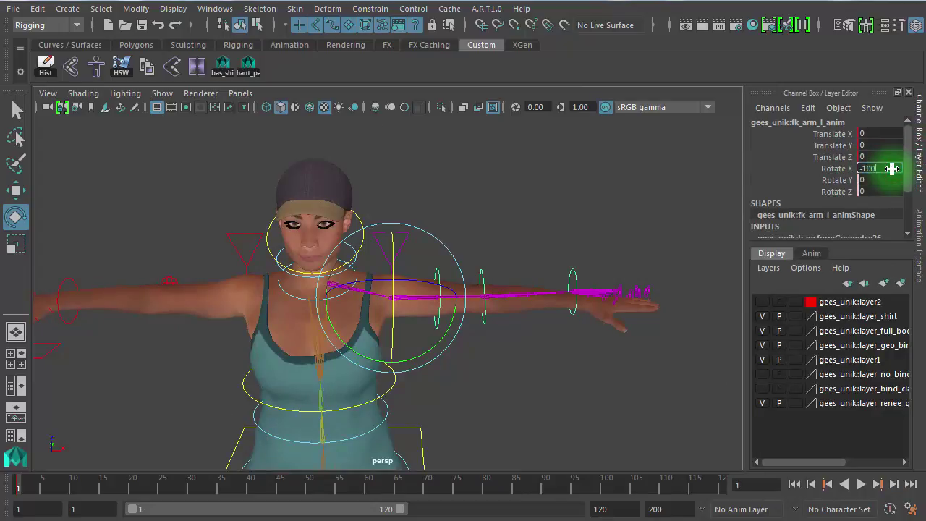
pyautogui.press('Return')
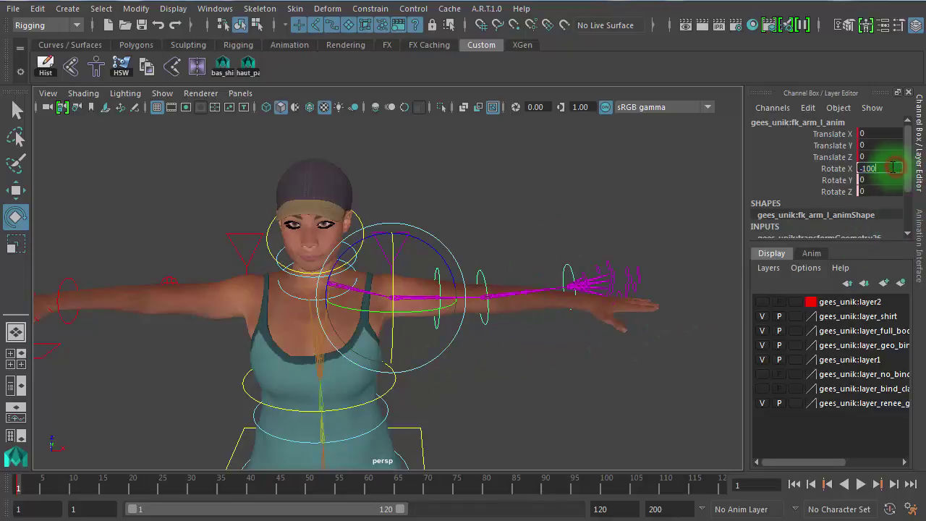
pyautogui.click(573, 360)
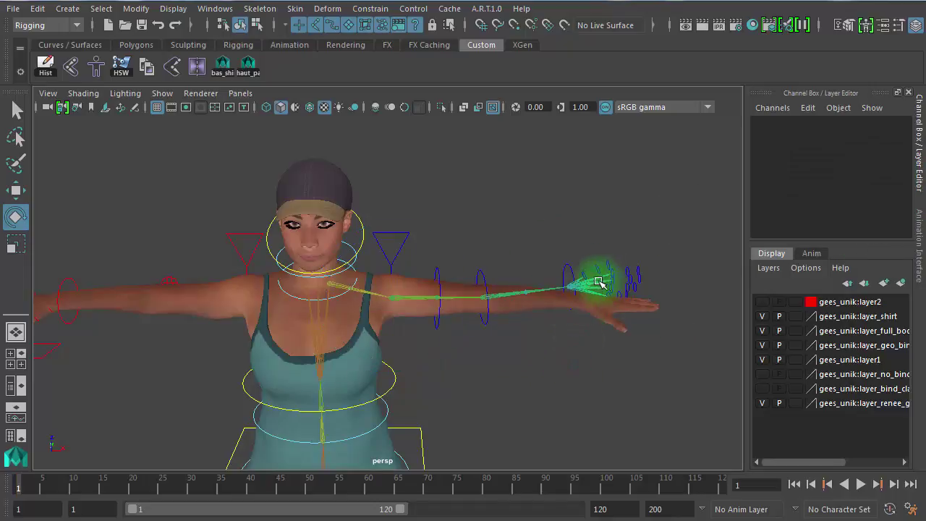
# - Zoom in on the left upper arm and pick through its twist joints, including upperarm_twist_02_l
pyautogui.keyDown('alt'); pyautogui.moveTo(441, 337); pyautogui.dragTo(774, 331, button='right'); pyautogui.keyUp('alt')
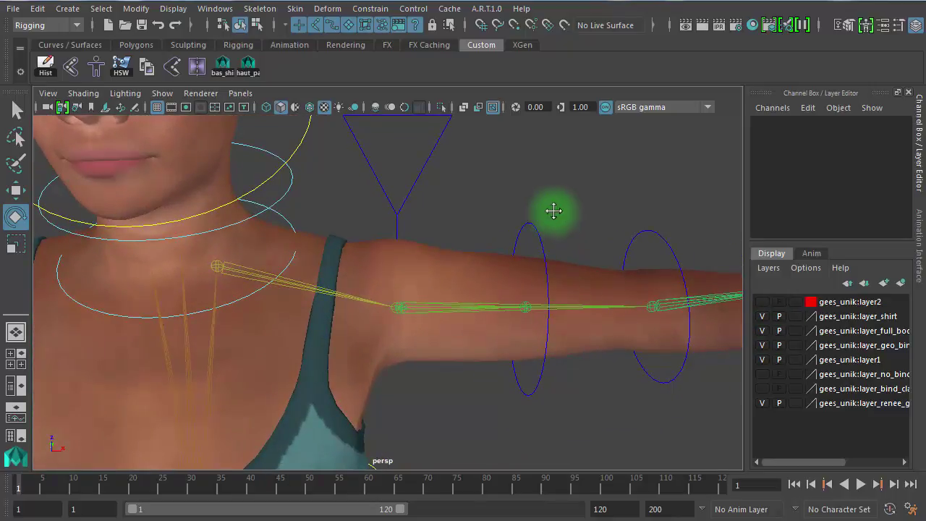
pyautogui.keyDown('alt'); pyautogui.moveTo(554, 212); pyautogui.dragTo(455, 200, button='middle'); pyautogui.keyUp('alt')
pyautogui.keyDown('alt'); pyautogui.moveTo(444, 200); pyautogui.dragTo(551, 200, button='right'); pyautogui.keyUp('alt')
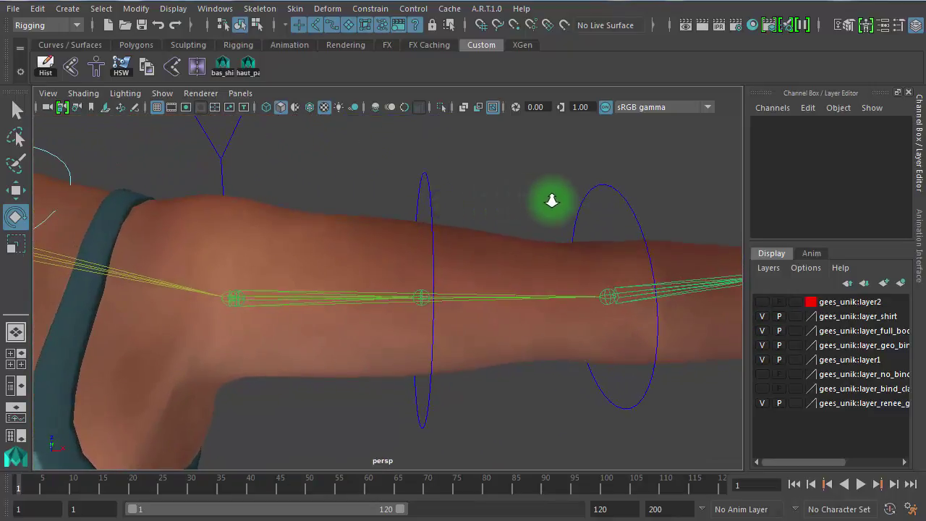
pyautogui.click(242, 294)
pyautogui.click(496, 202)
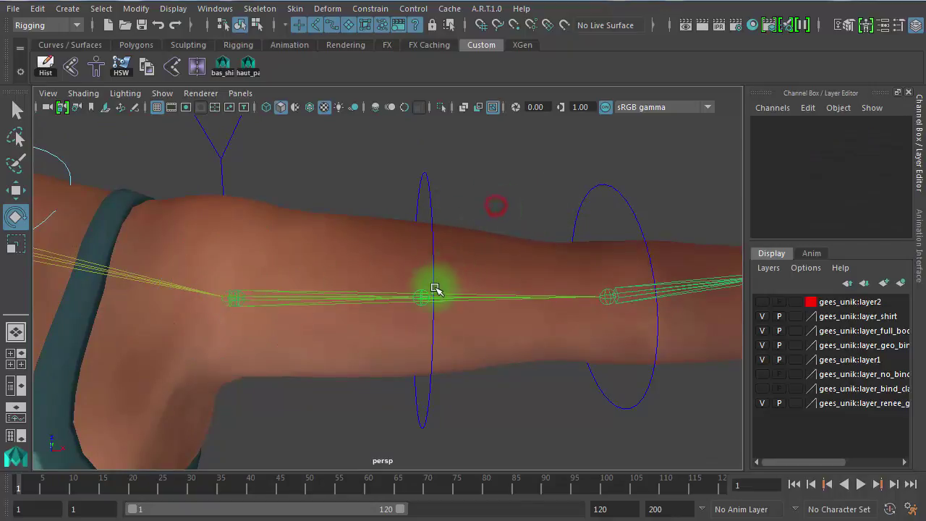
pyautogui.click(428, 296)
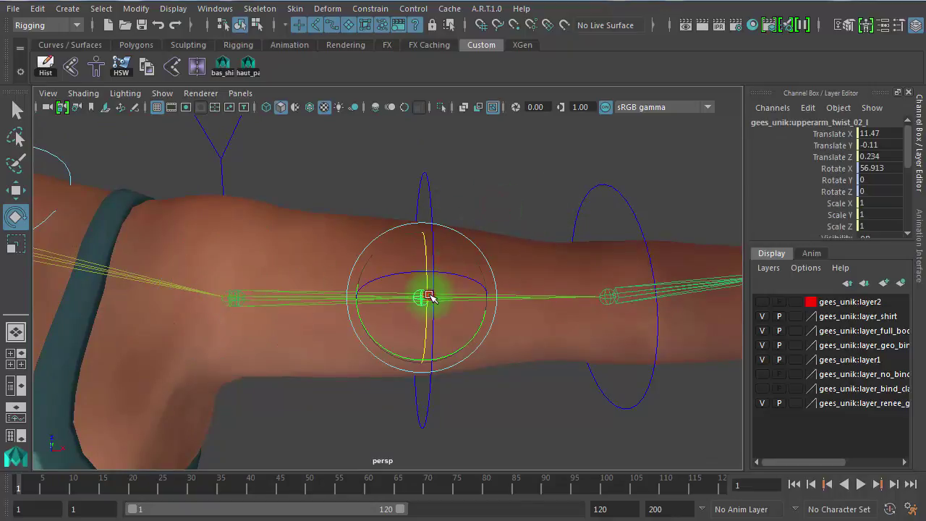
pyautogui.click(509, 158)
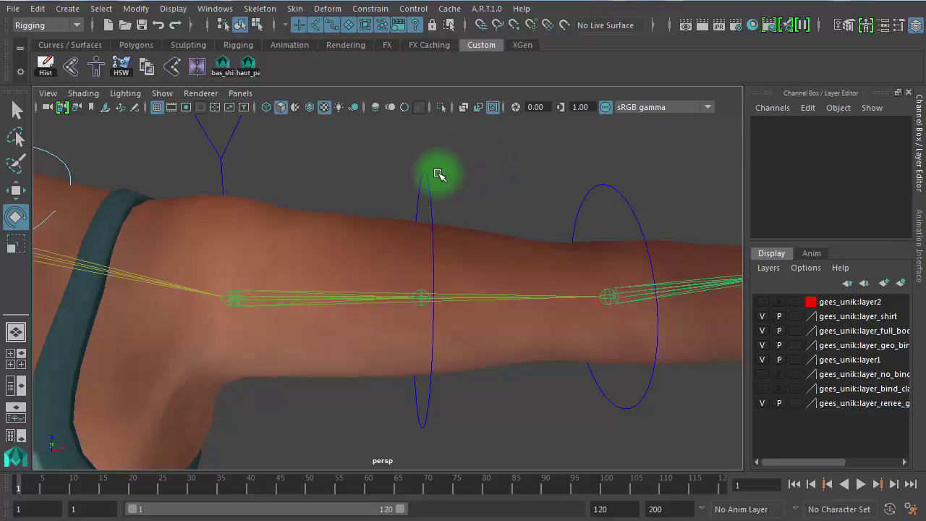
# - Read Rotate X on upperarm_twist_01_l (85.369) and upperarm_twist_02_l (56.913) against the FK control
pyautogui.click(245, 295)
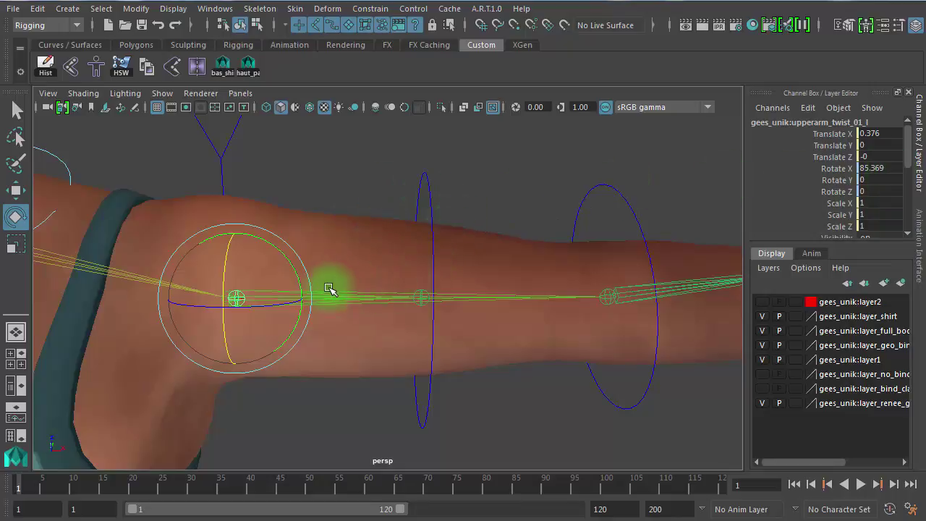
pyautogui.click(879, 168)
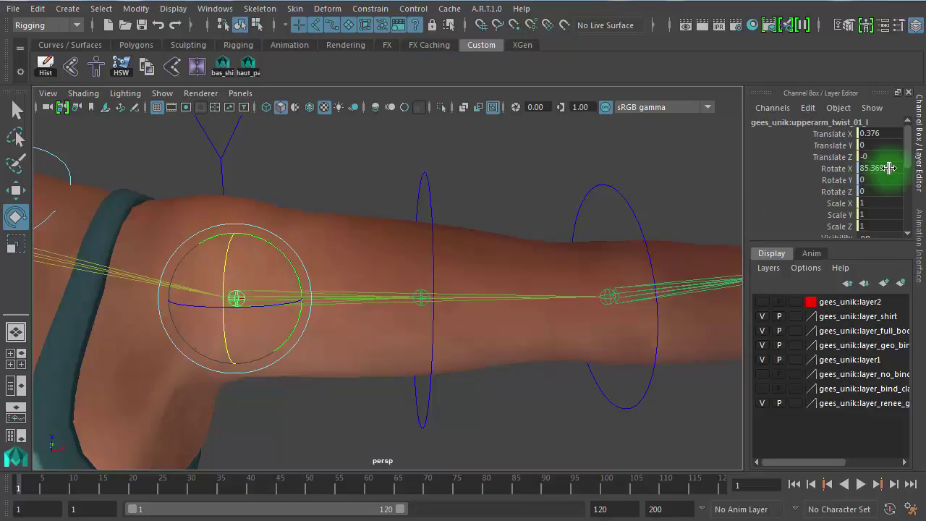
pyautogui.click(345, 246)
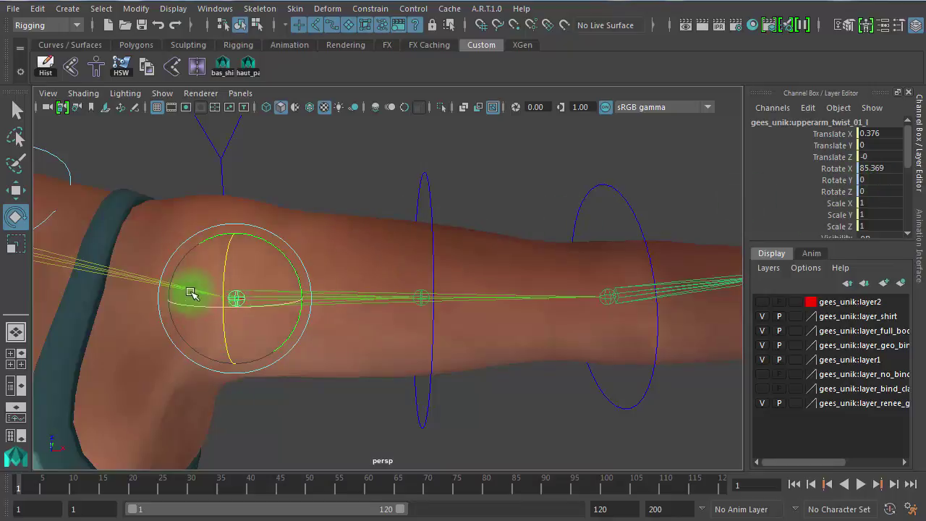
pyautogui.moveTo(410, 199); pyautogui.dragTo(484, 197)
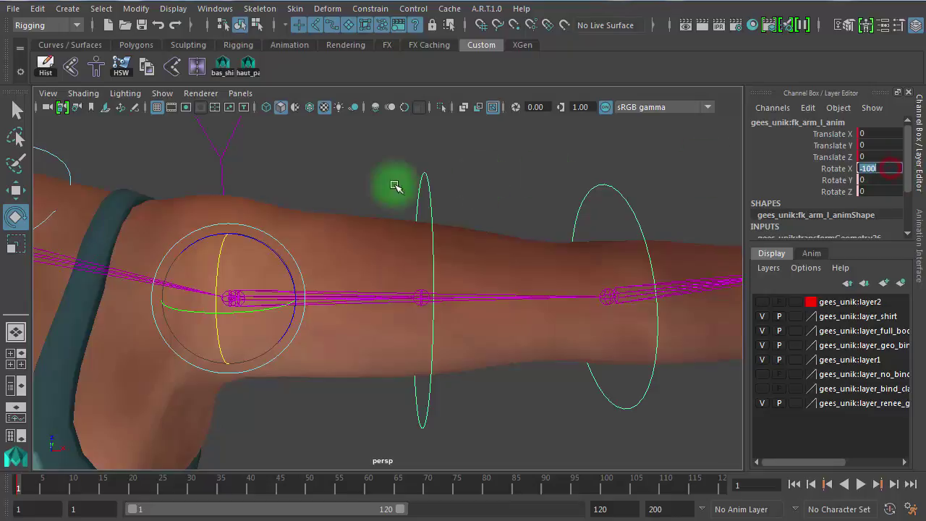
pyautogui.click(286, 171)
pyautogui.click(244, 300)
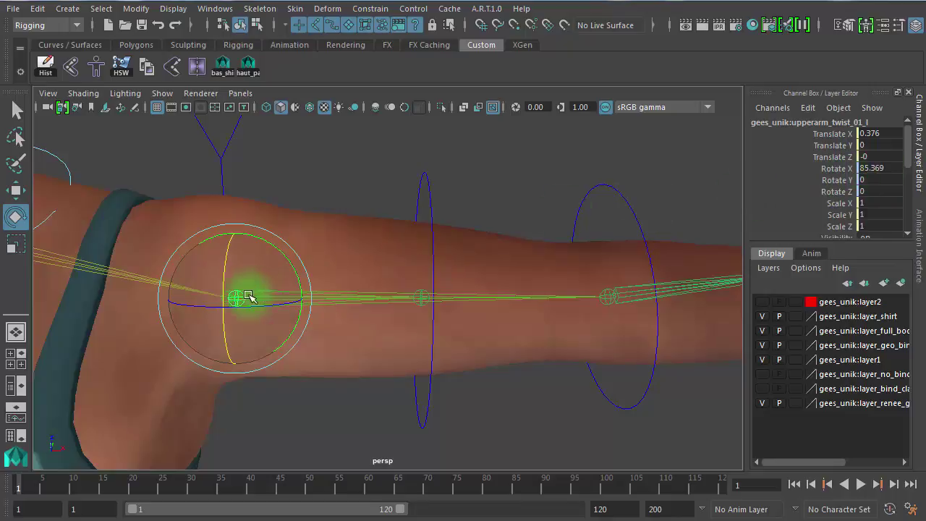
pyautogui.click(377, 148)
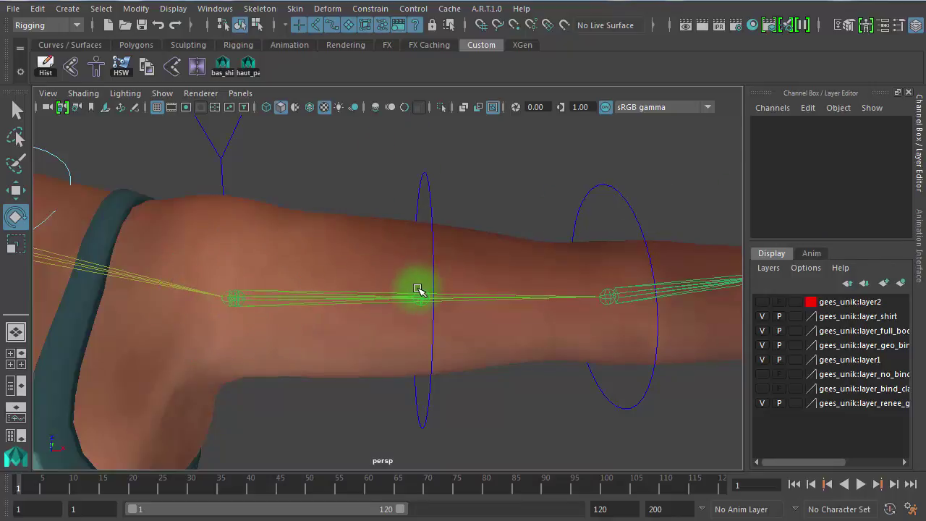
pyautogui.click(418, 292)
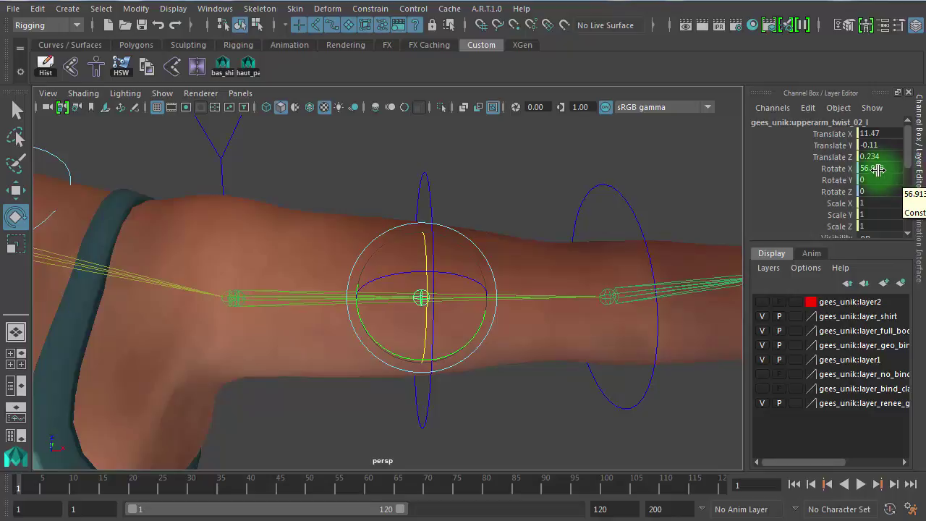
pyautogui.click(349, 166)
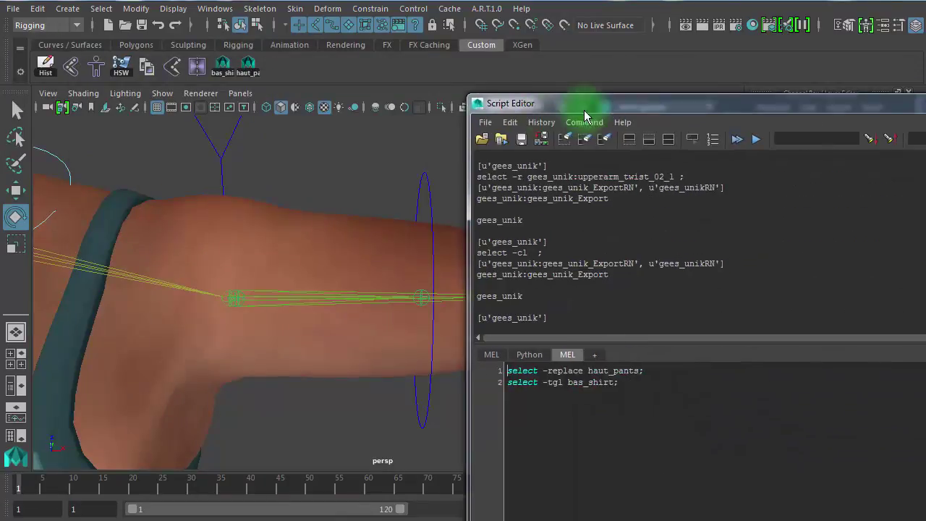
# - Reposition the Script Editor and delete the old selection commands from the MEL tab
pyautogui.moveTo(584, 108); pyautogui.dragTo(460, 72)
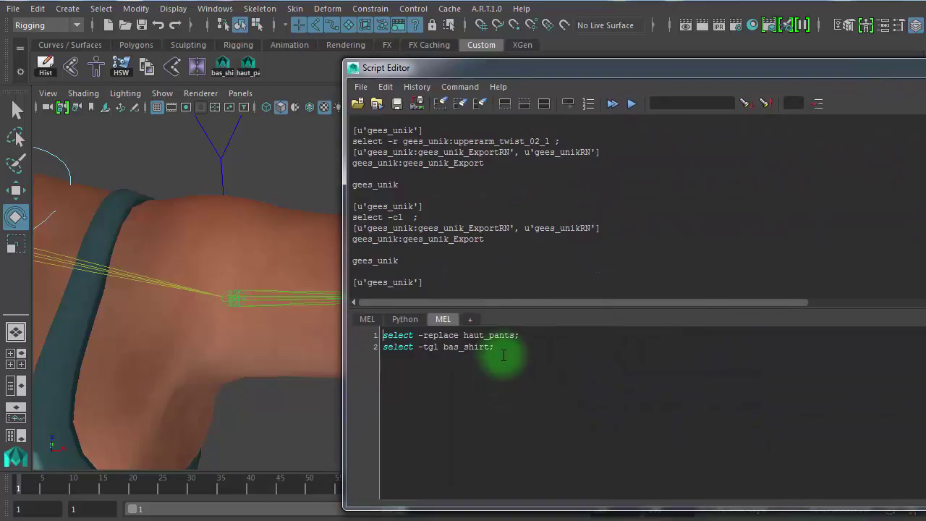
pyautogui.moveTo(508, 352); pyautogui.dragTo(368, 339)
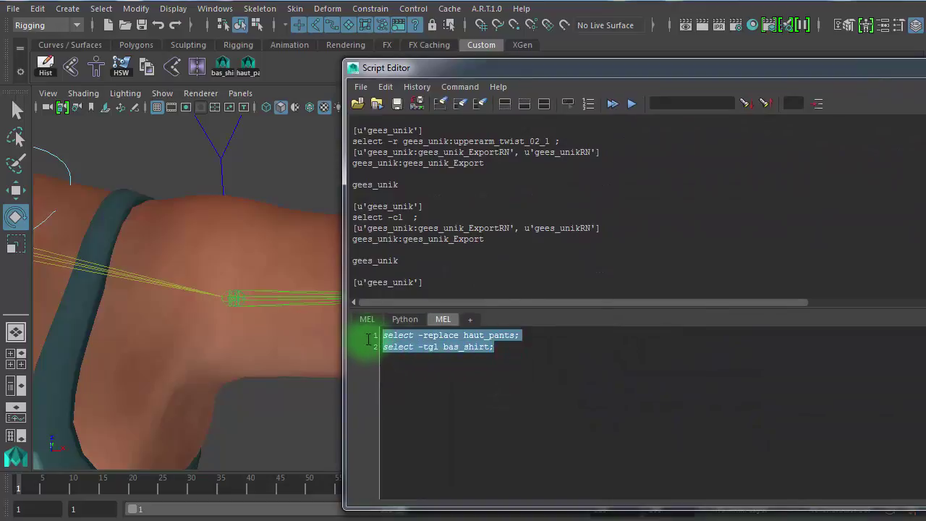
pyautogui.press('BackSpace')
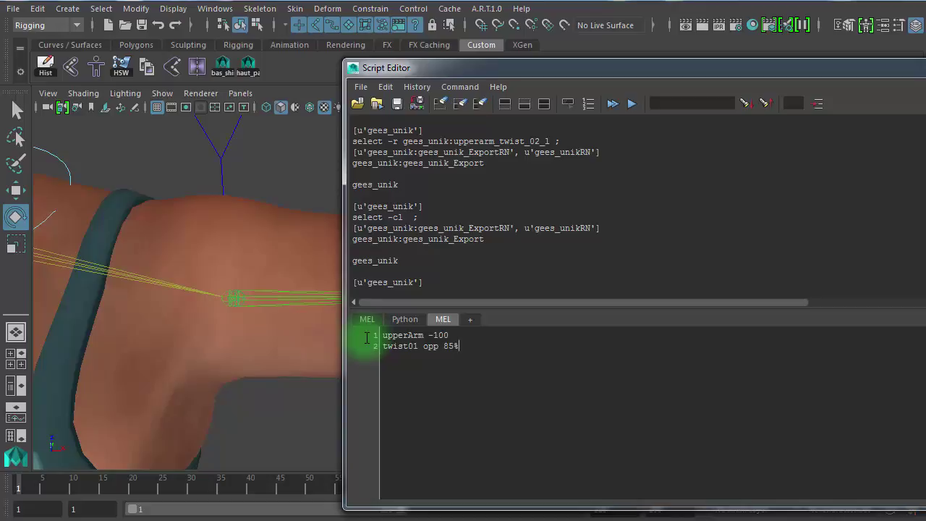
# - Duplicate the 'twist01 opp 85%' line onto line 3 to edit into 'twist02 opp 57%'
pyautogui.moveTo(460, 345); pyautogui.dragTo(382, 347)
pyautogui.hotkey('ctrl', 'c')
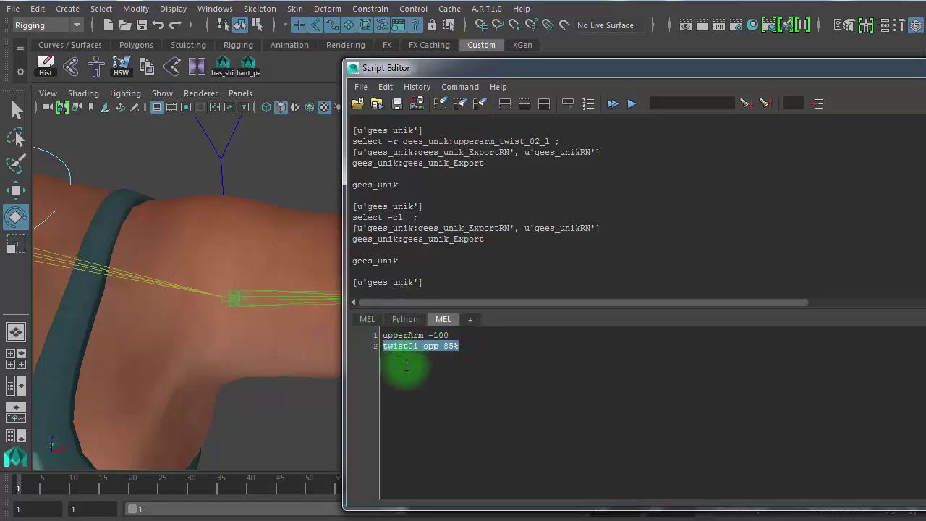
pyautogui.click(490, 349)
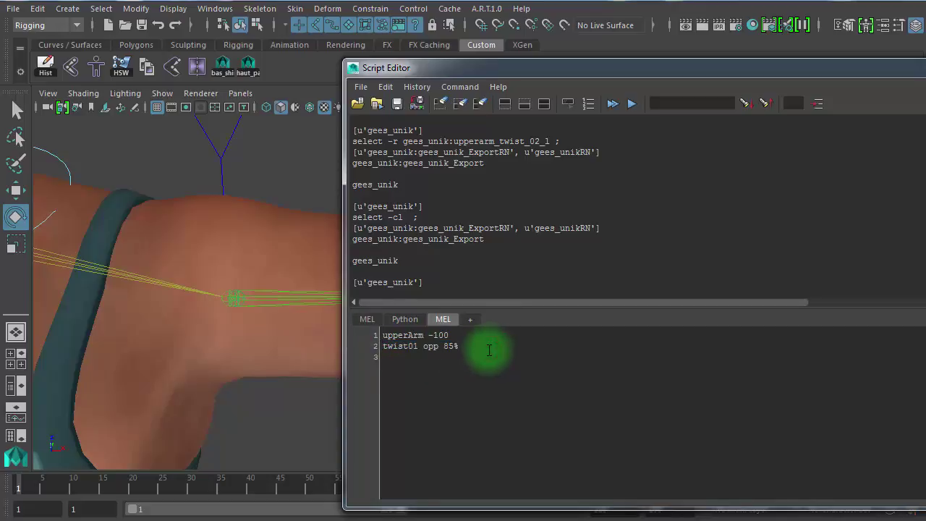
pyautogui.hotkey('ctrl', 'v')
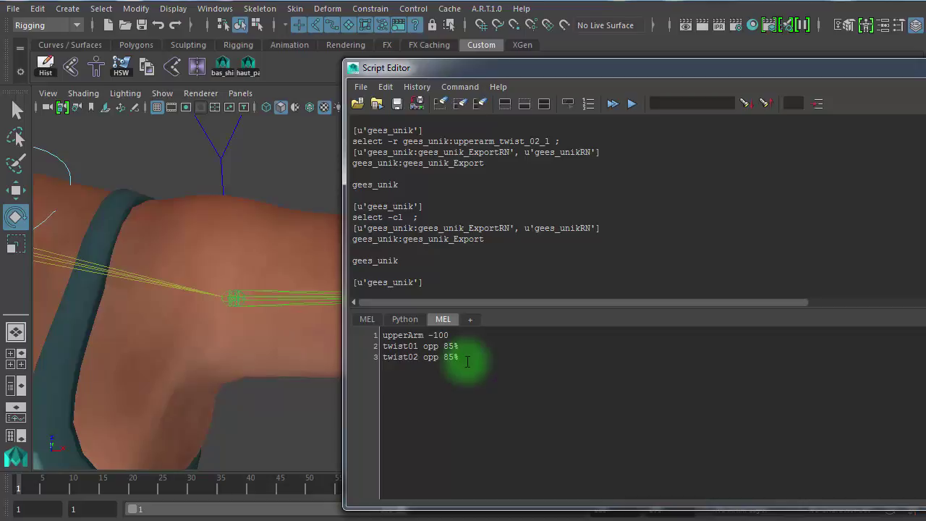
pyautogui.click(451, 357)
pyautogui.write('7')
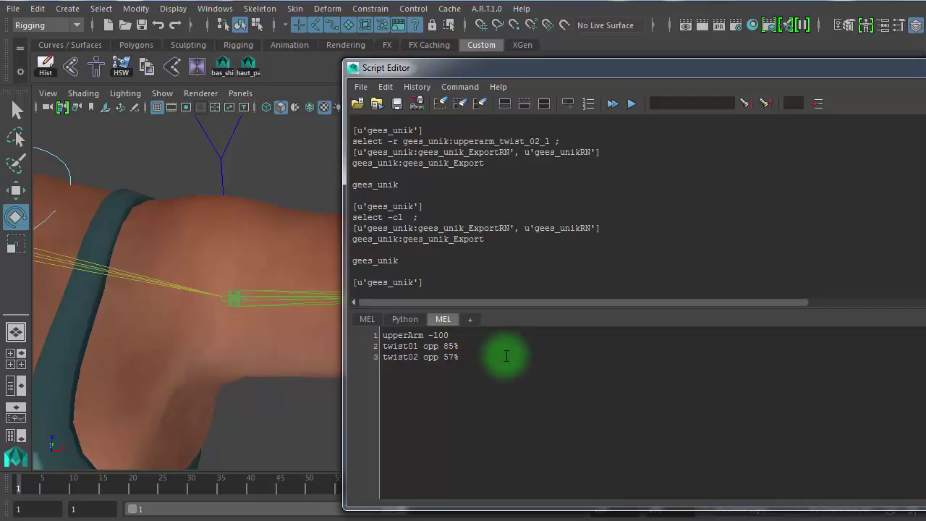
pyautogui.click(491, 67)
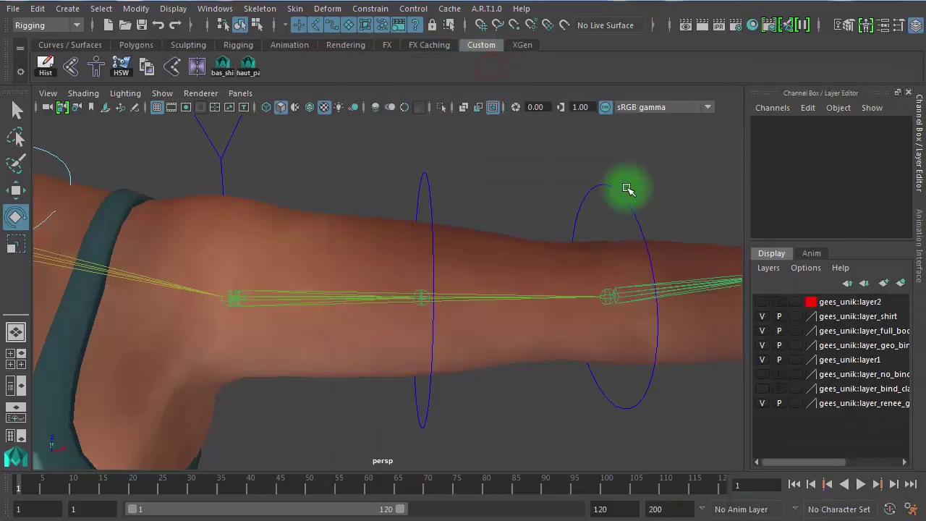
# - Recheck Rotate X on upperarm_twist_02_l and upperarm_twist_01_l, then bring the Script Editor back
pyautogui.click(425, 288)
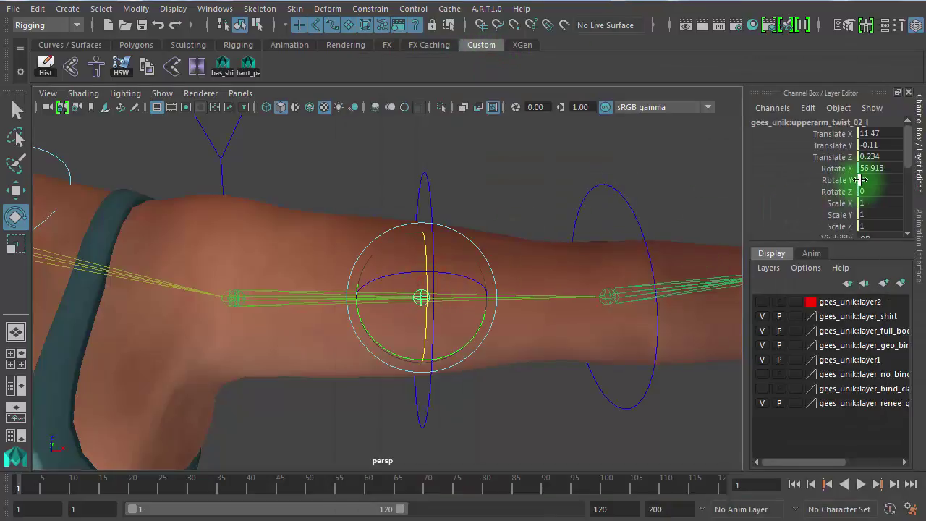
pyautogui.click(264, 250)
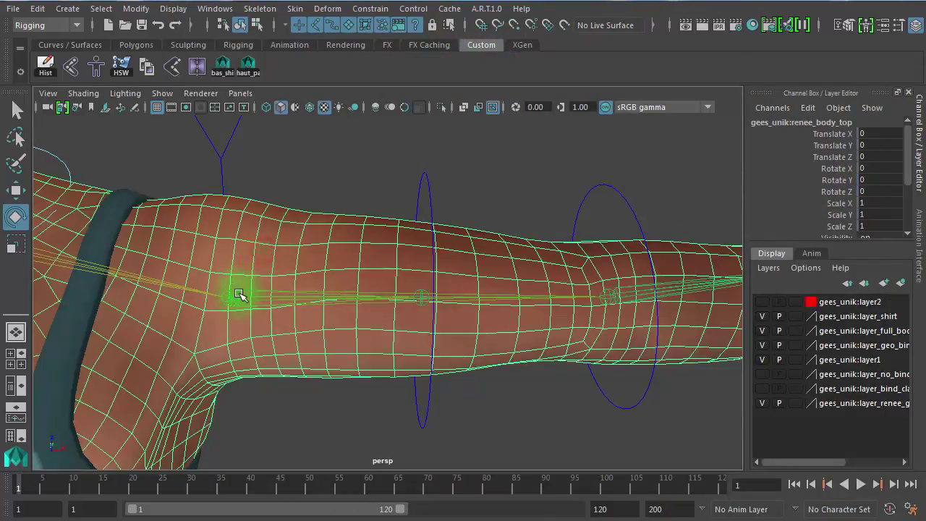
pyautogui.click(239, 296)
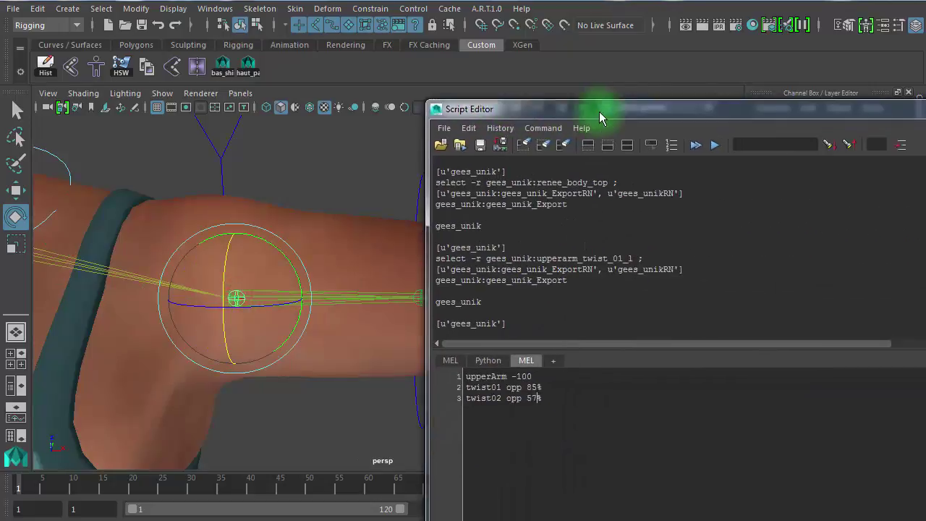
pyautogui.moveTo(600, 113); pyautogui.dragTo(475, 118)
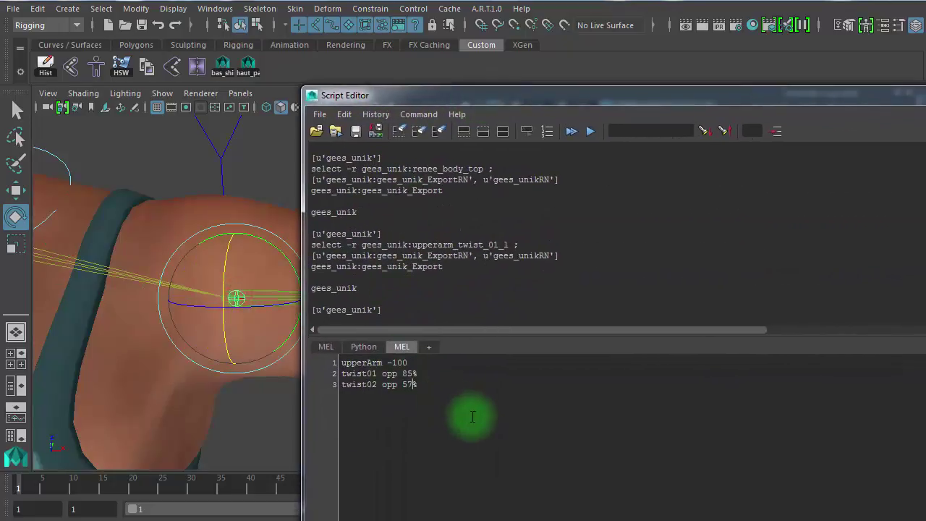
# - Enlarge the Script Editor font and paste a copy of the three upper-arm note lines
pyautogui.keyDown('ctrl'); pyautogui.scroll(2, 476, 438); pyautogui.keyUp('ctrl')
pyautogui.keyDown('ctrl'); pyautogui.scroll(2, 475, 436); pyautogui.keyUp('ctrl')
pyautogui.keyDown('ctrl'); pyautogui.scroll(2, 507, 444); pyautogui.keyUp('ctrl')
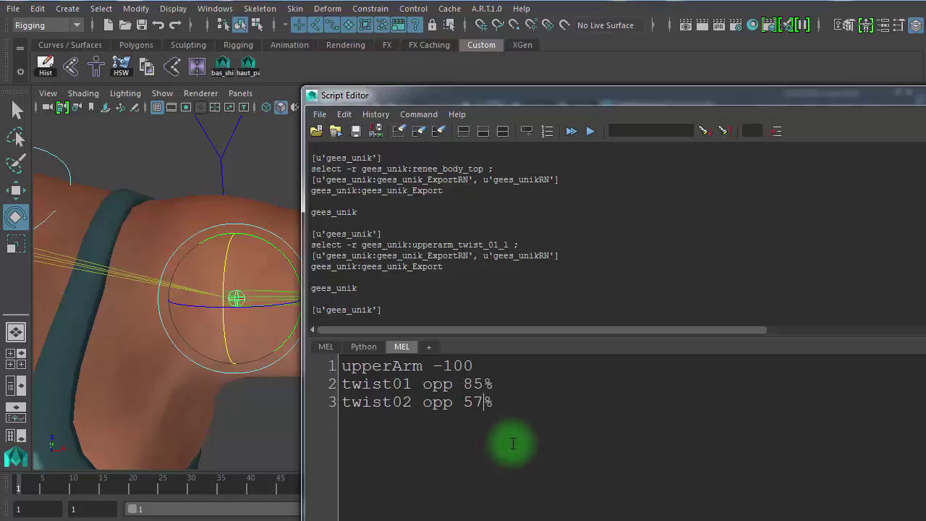
pyautogui.moveTo(509, 402); pyautogui.dragTo(327, 369)
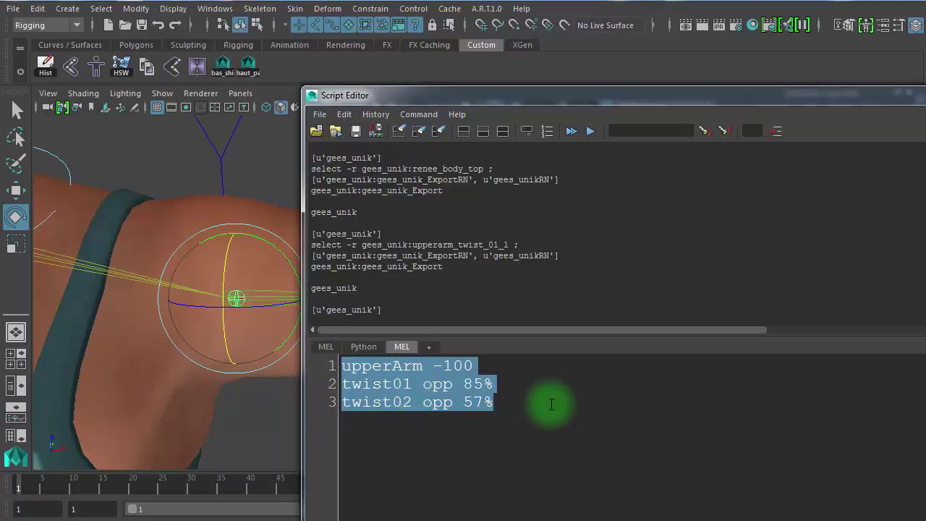
pyautogui.click(504, 403)
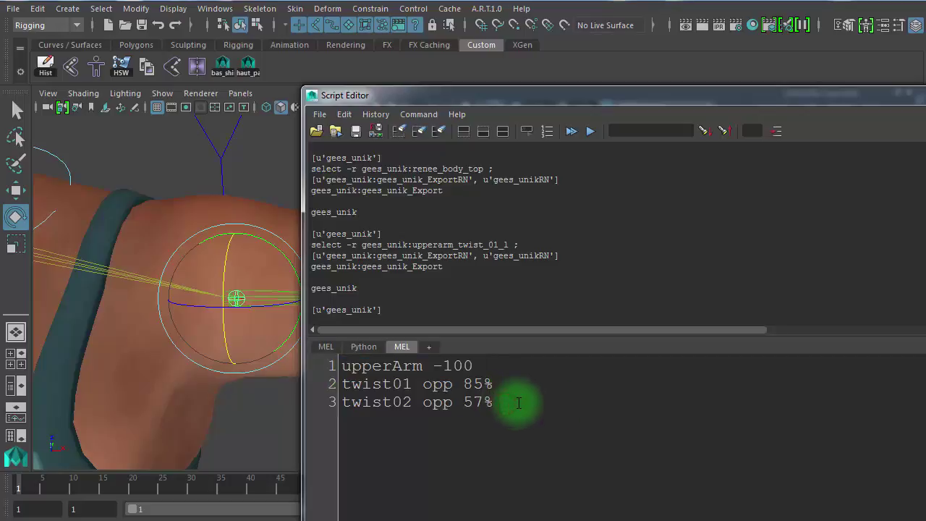
pyautogui.write('upperArm -100 twist01 opp 85% twist02 opp 57%')
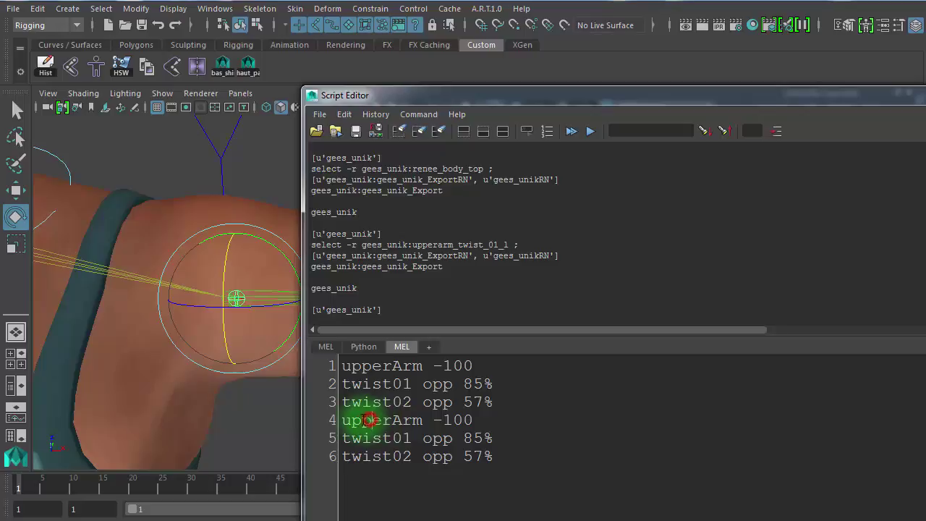
# - Rename the copied block to 'lowererArm -100', separate it with a blank line, and clear its percentages
pyautogui.moveTo(368, 419); pyautogui.dragTo(331, 418)
pyautogui.write('lower')
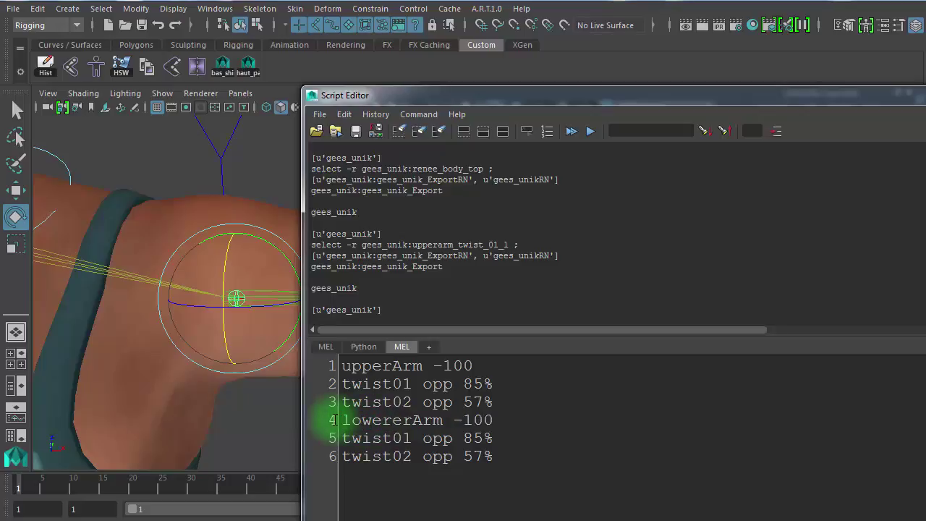
pyautogui.click(516, 405)
pyautogui.press('Return')
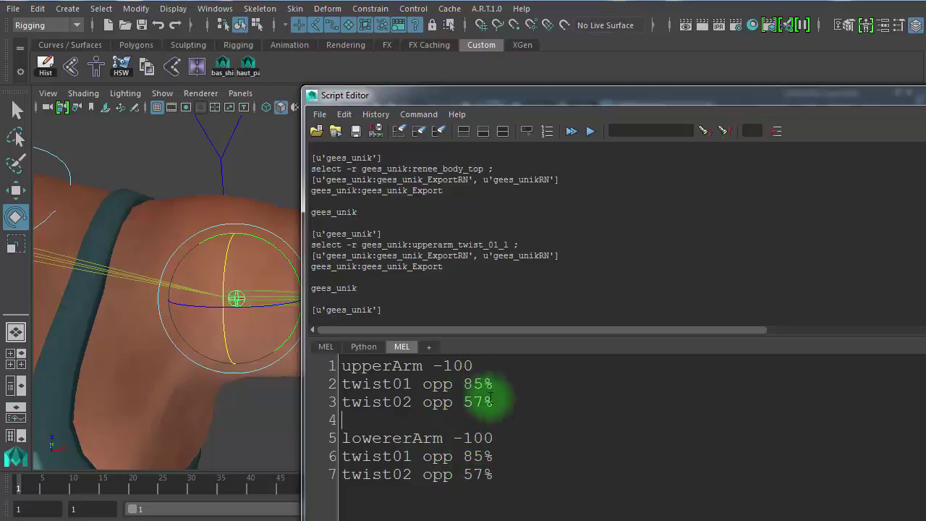
pyautogui.moveTo(501, 406); pyautogui.dragTo(342, 366)
pyautogui.click(604, 451)
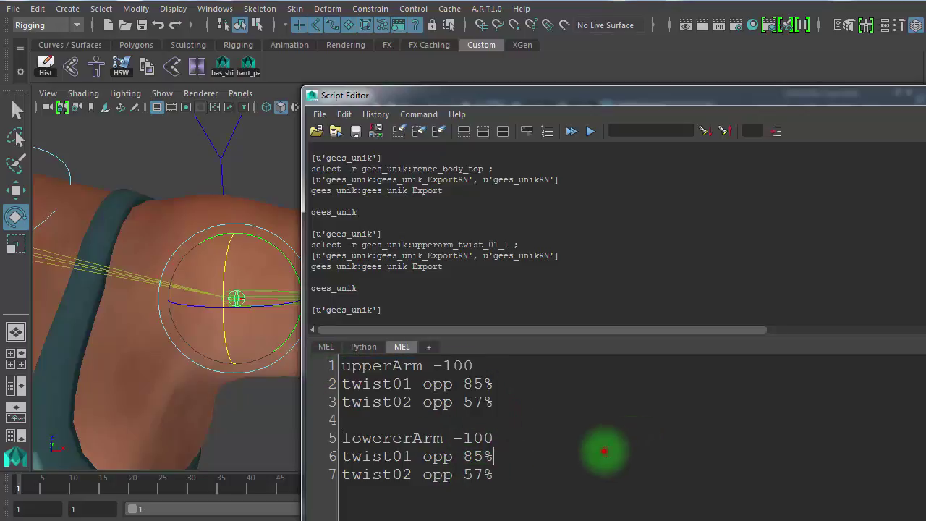
pyautogui.click(454, 456)
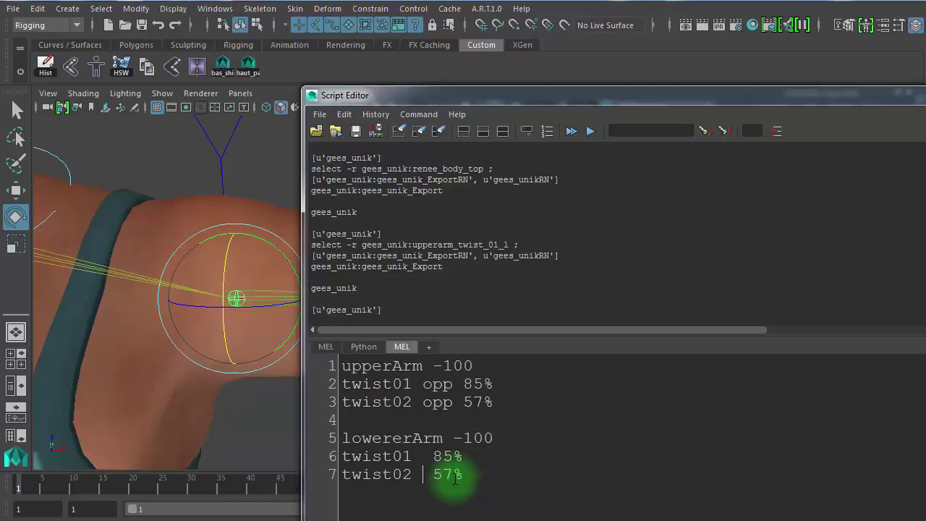
pyautogui.press('BackSpace')
pyautogui.press('BackSpace')
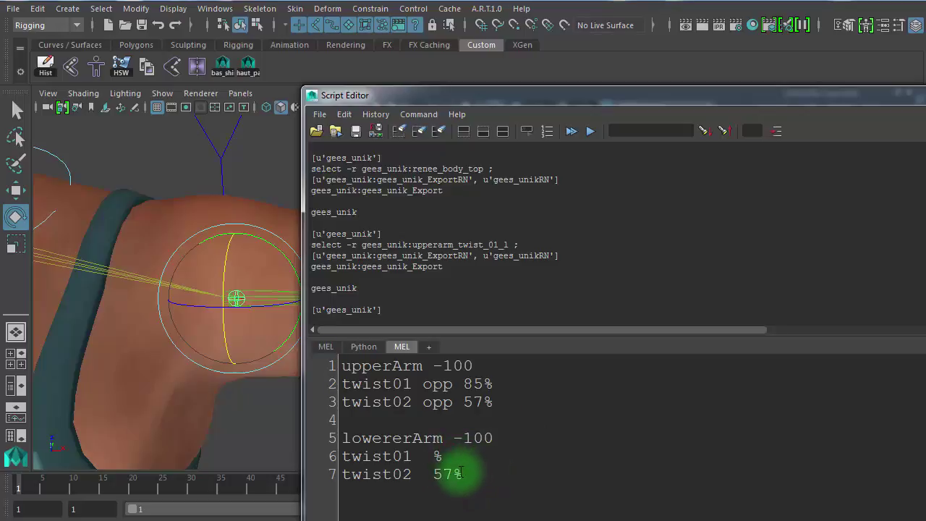
pyautogui.press('BackSpace')
pyautogui.press('BackSpace')
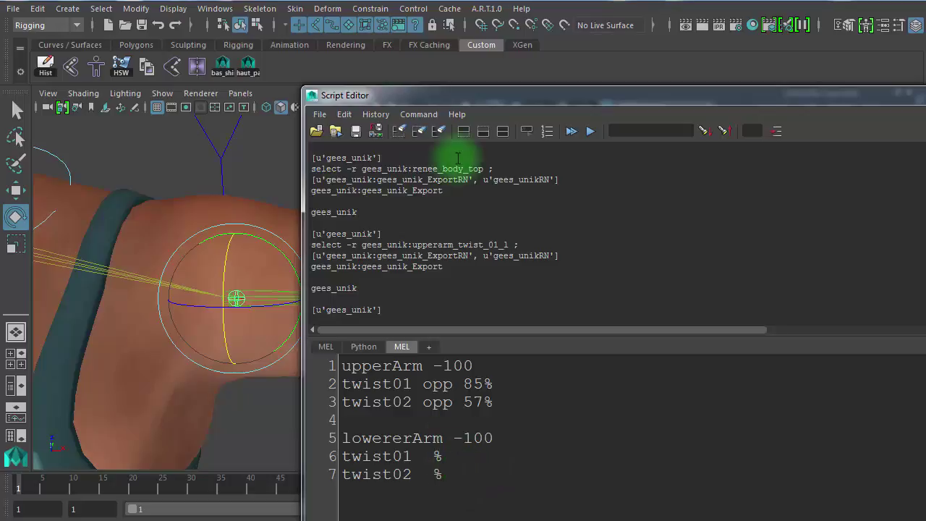
pyautogui.moveTo(465, 96); pyautogui.dragTo(463, 94)
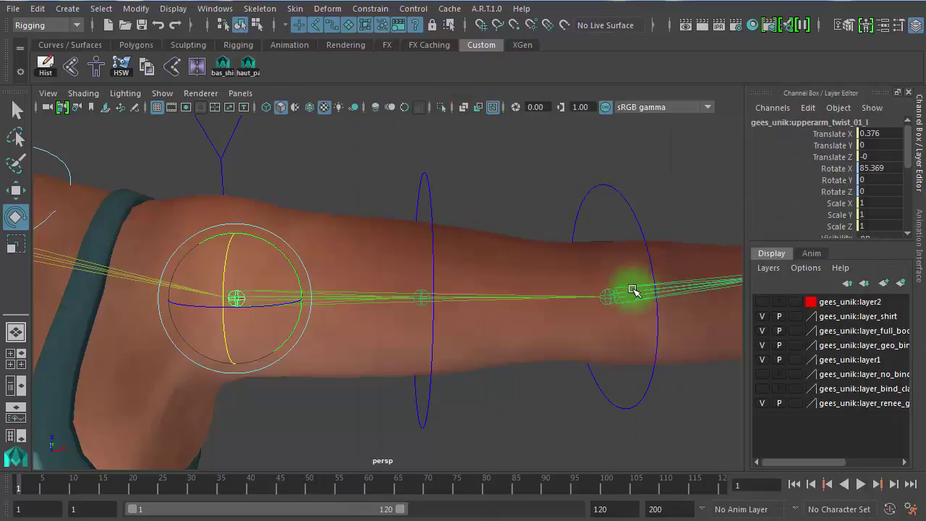
# - Frame the forearm, select fk_wrist_l_anim and twist it around its X axis
pyautogui.keyDown('alt'); pyautogui.moveTo(668, 230); pyautogui.dragTo(425, 191, button='right'); pyautogui.keyUp('alt')
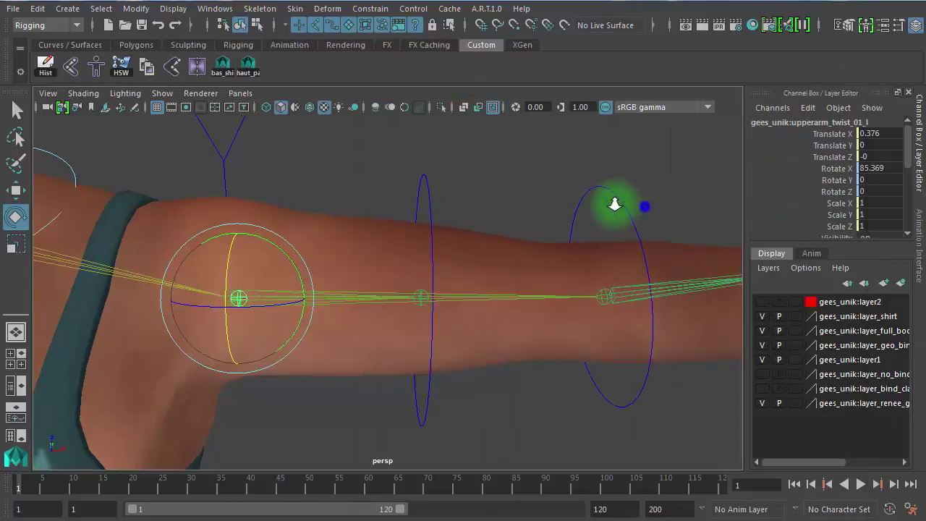
pyautogui.keyDown('alt'); pyautogui.moveTo(424, 191); pyautogui.dragTo(507, 217, button='middle'); pyautogui.keyUp('alt')
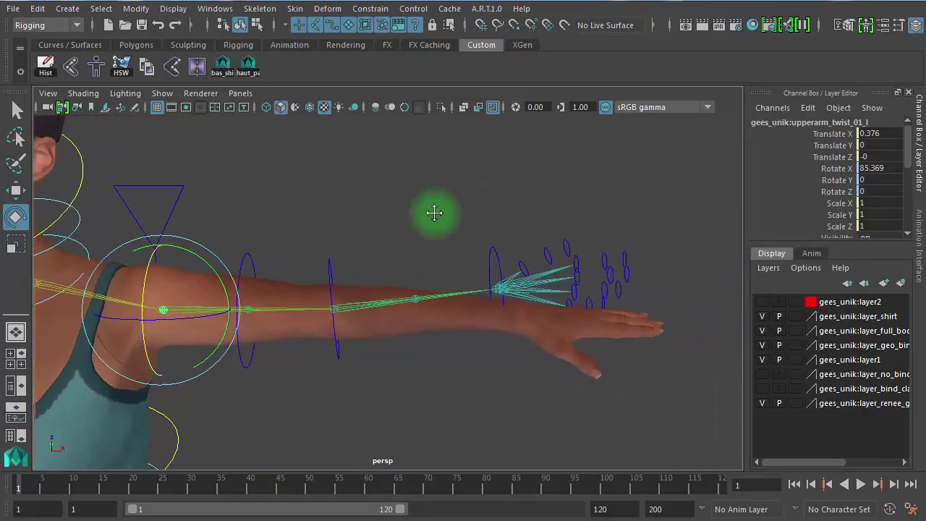
pyautogui.scroll(2, 508, 217)
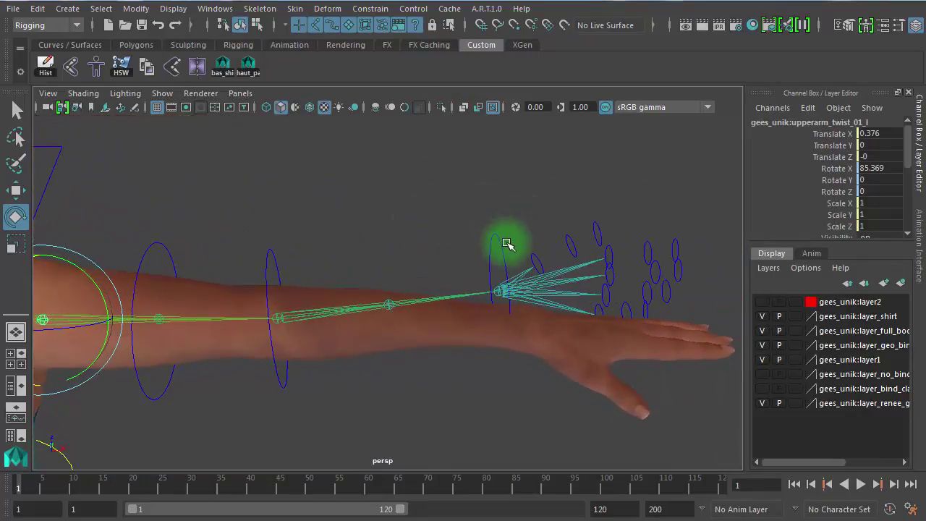
pyautogui.click(498, 249)
pyautogui.click(509, 243)
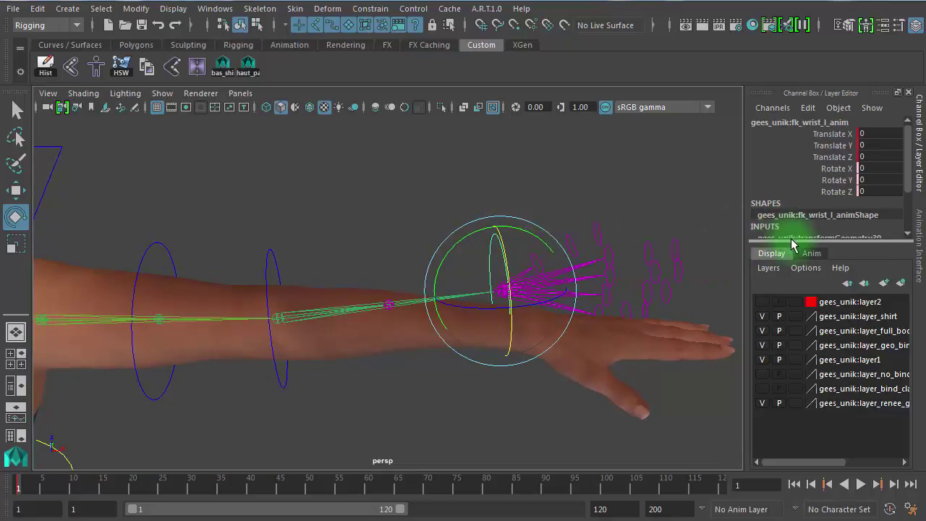
pyautogui.moveTo(792, 243); pyautogui.dragTo(792, 280)
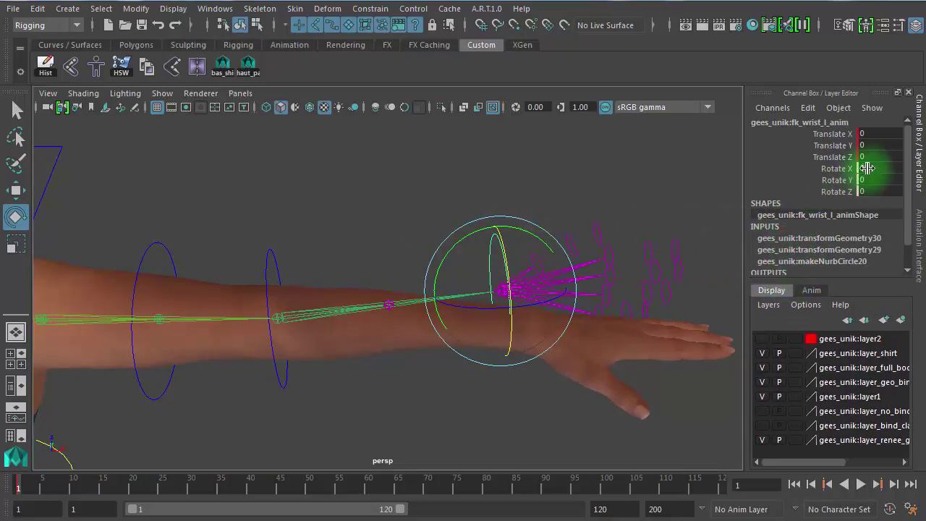
pyautogui.moveTo(873, 170); pyautogui.dragTo(873, 192)
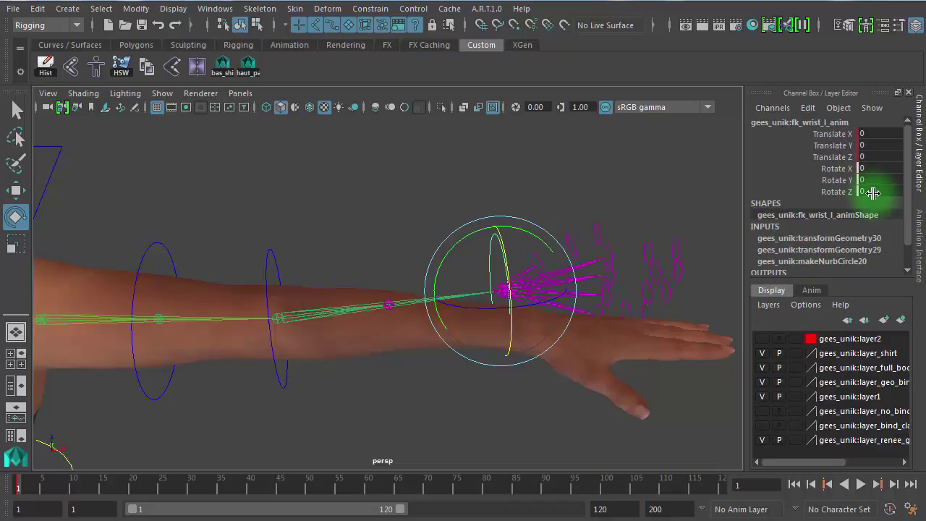
pyautogui.moveTo(490, 253)
pyautogui.mouseDown()
pyautogui.moveTo(503, 252)
pyautogui.moveTo(492, 202)
pyautogui.moveTo(518, 330)
pyautogui.mouseUp()
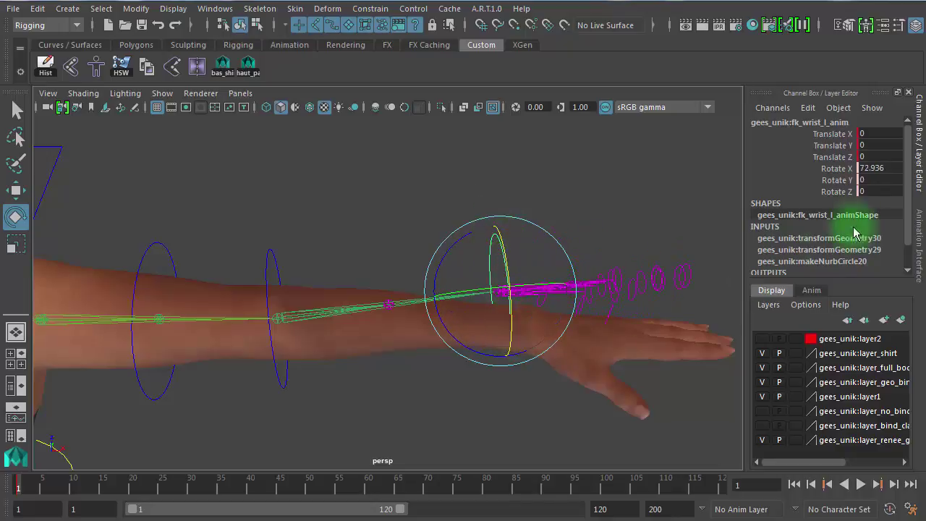
# - Set the wrist control's Rotate X to 100 in the Channel Box and deselect it
pyautogui.click(872, 167)
pyautogui.write('1')
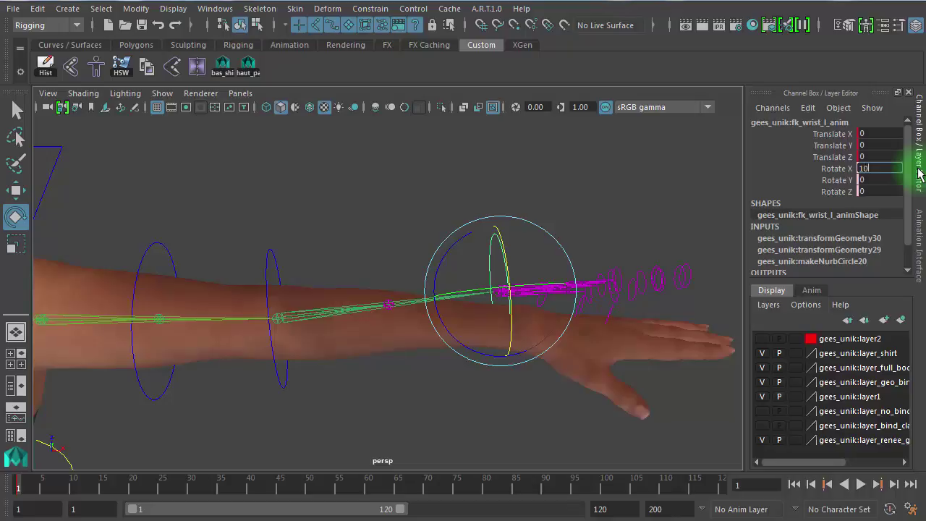
pyautogui.write('0')
pyautogui.press('Return')
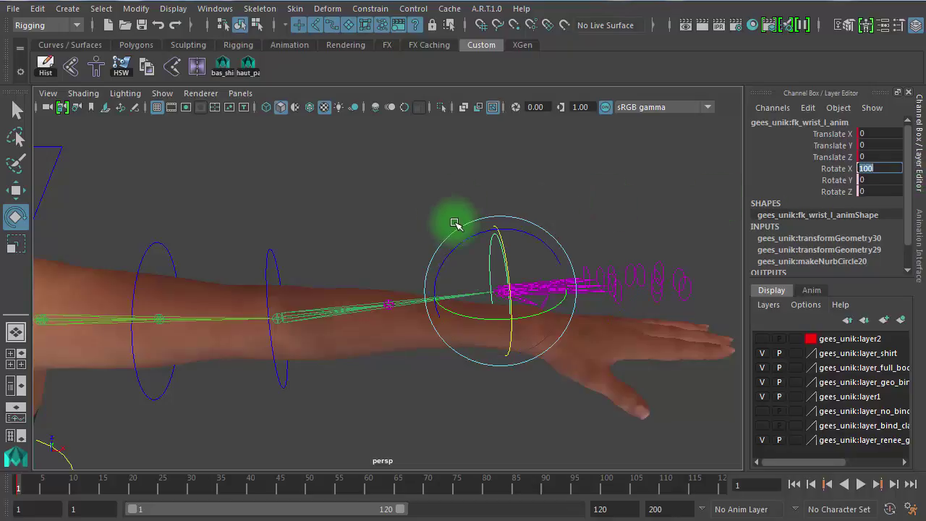
pyautogui.click(548, 213)
pyautogui.moveTo(360, 273)
pyautogui.keyDown('alt'); pyautogui.mouseDown(button='right')
pyautogui.moveTo(504, 252)
pyautogui.moveTo(589, 253)
pyautogui.moveTo(402, 300)
pyautogui.mouseUp(button='right'); pyautogui.keyUp('alt')
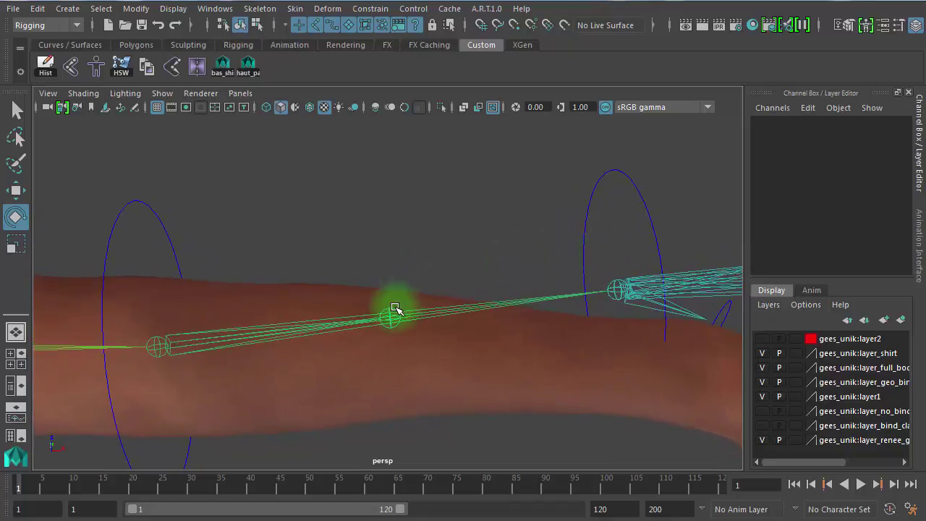
# - Read lowerarm_twist_02_l's Rotate X (35.607) and note 'lowererArm 100' and 'twist02 36%'
pyautogui.click(391, 316)
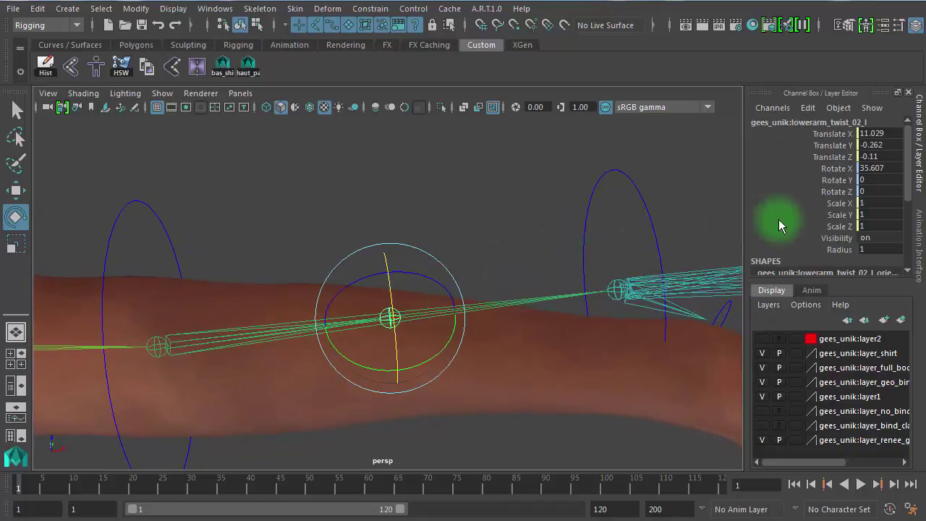
pyautogui.moveTo(861, 171); pyautogui.dragTo(873, 184)
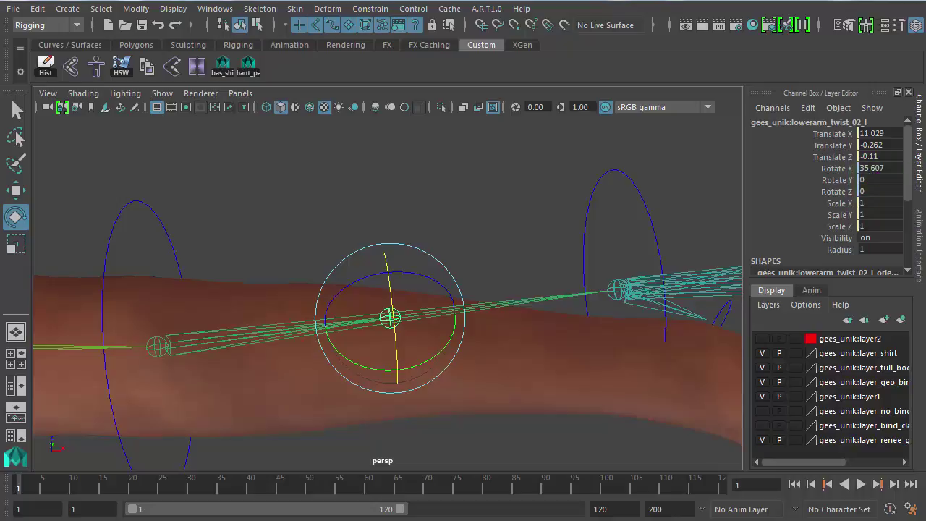
pyautogui.moveTo(781, 76); pyautogui.dragTo(552, 76)
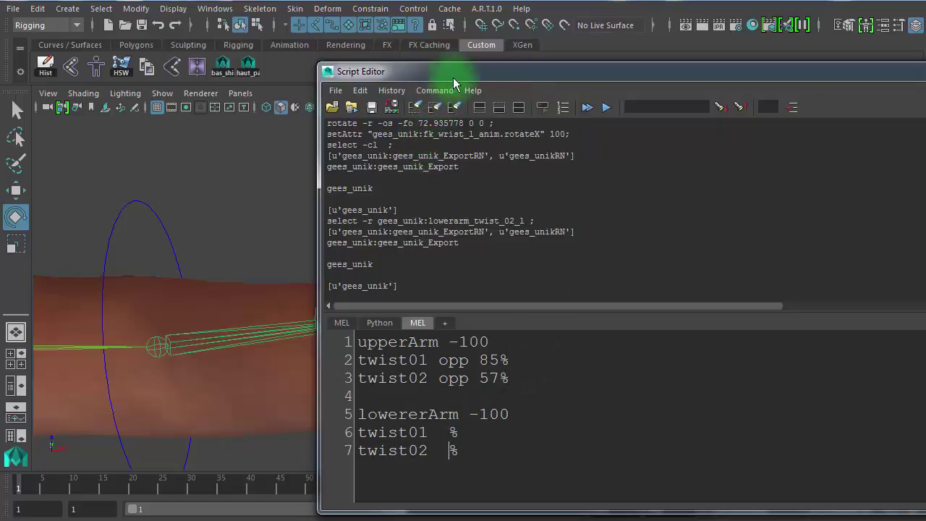
pyautogui.click(481, 414)
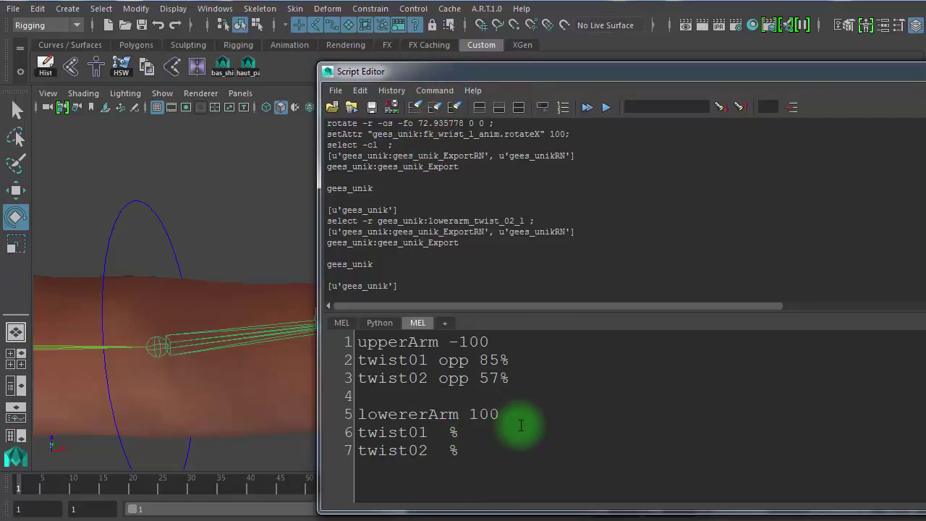
pyautogui.click(448, 453)
pyautogui.write('36')
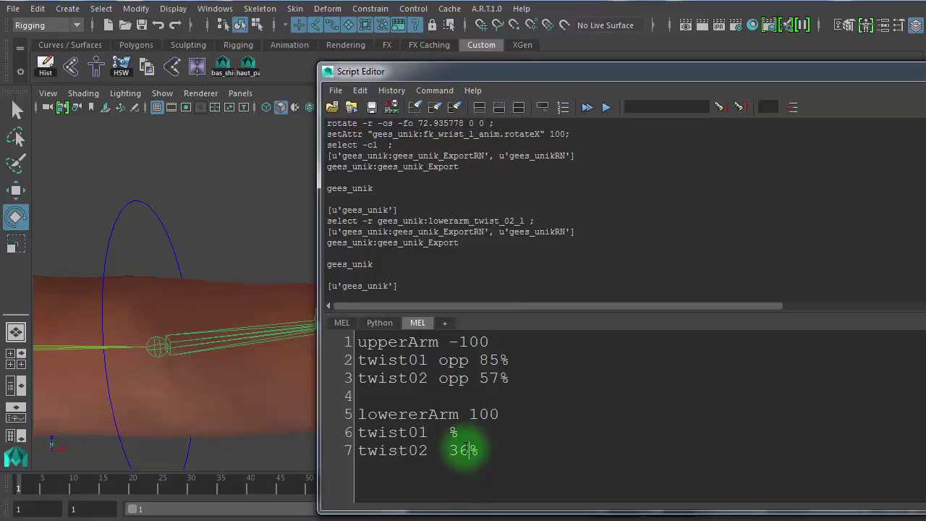
pyautogui.click(531, 72)
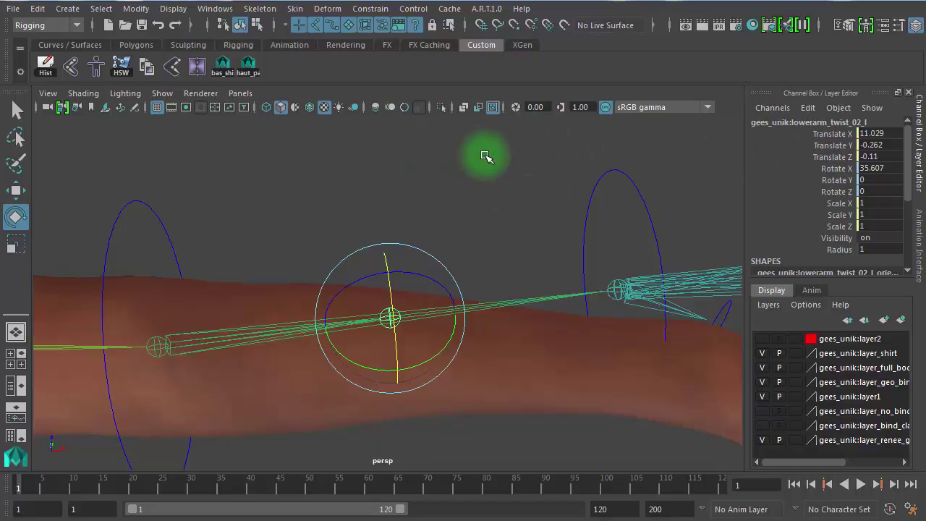
# - Pick-walk to lowerarm_twist_01_l and frame it closely to read its Rotate X of 72.475
pyautogui.press('Up')
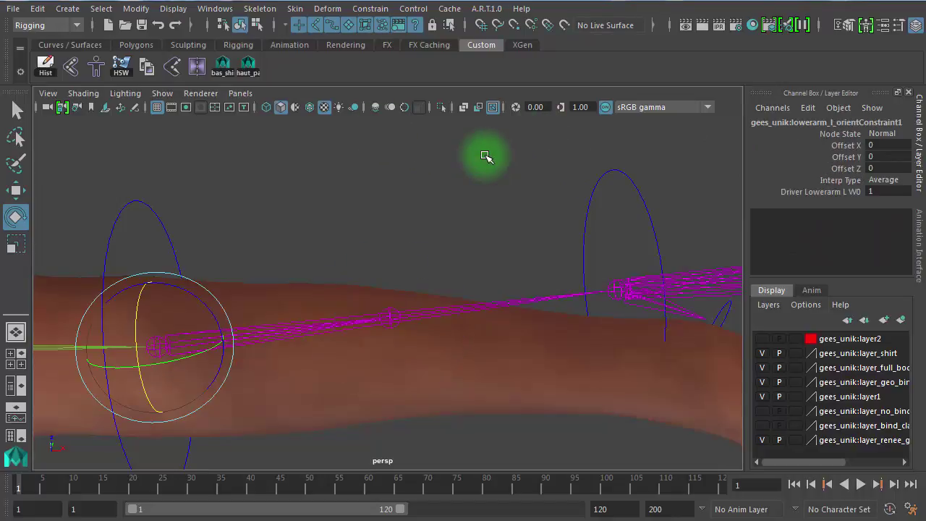
pyautogui.press('Right')
pyautogui.press('Right')
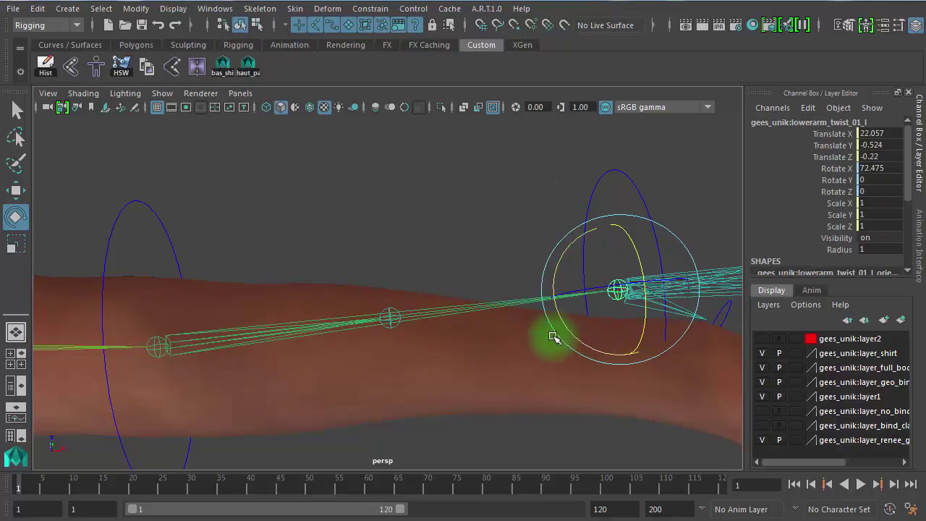
pyautogui.keyDown('alt'); pyautogui.moveTo(475, 259); pyautogui.dragTo(327, 248); pyautogui.keyUp('alt')
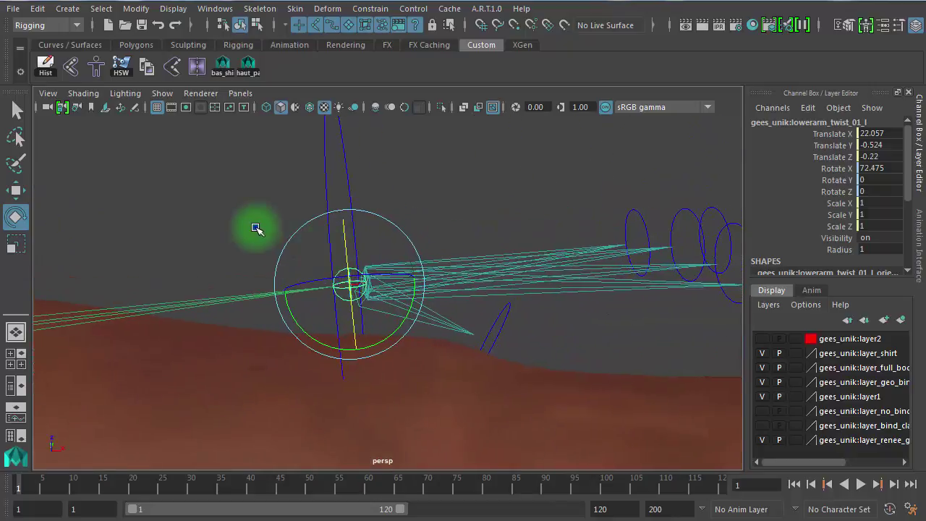
pyautogui.moveTo(256, 227)
pyautogui.keyDown('alt'); pyautogui.mouseDown()
pyautogui.moveTo(352, 225)
pyautogui.moveTo(94, 213)
pyautogui.mouseUp(); pyautogui.keyUp('alt')
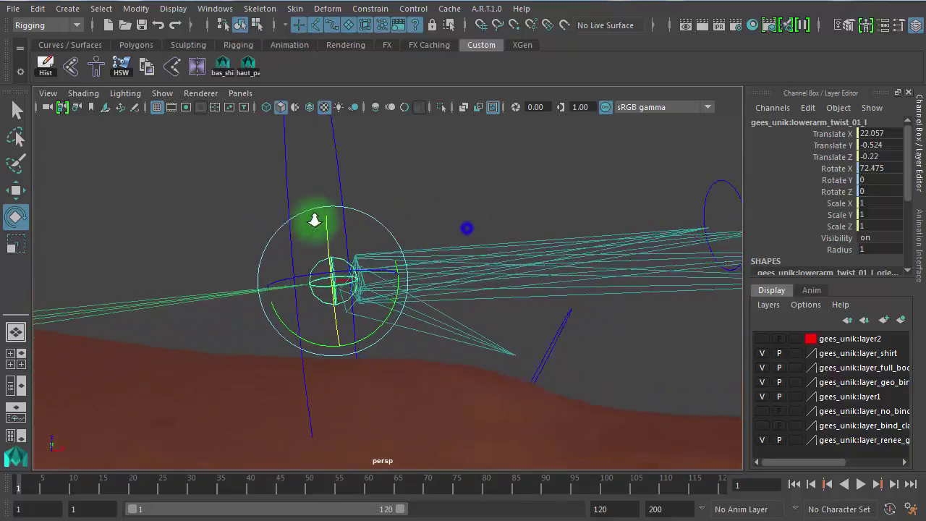
pyautogui.click(369, 289)
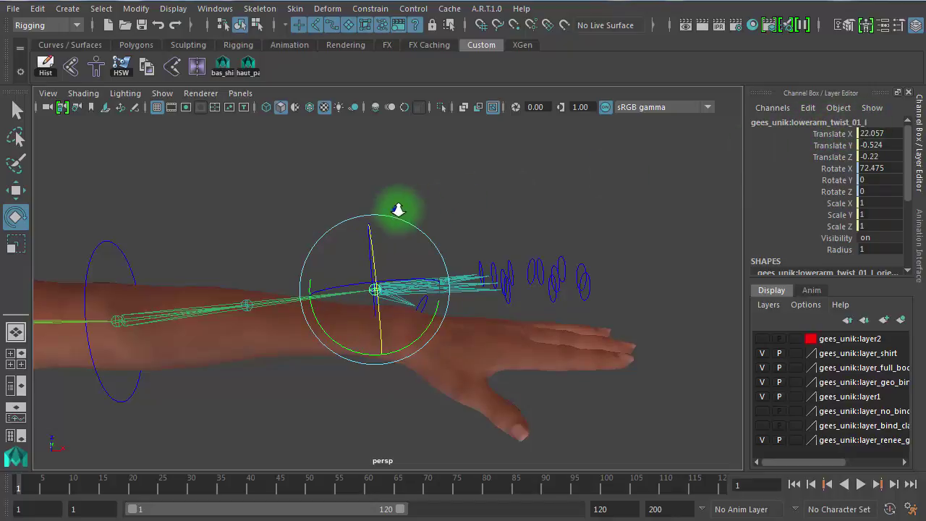
pyautogui.moveTo(389, 207)
pyautogui.keyDown('alt'); pyautogui.mouseDown()
pyautogui.moveTo(667, 215)
pyautogui.moveTo(475, 192)
pyautogui.mouseUp(); pyautogui.keyUp('alt')
pyautogui.keyDown('alt'); pyautogui.moveTo(476, 192); pyautogui.dragTo(510, 261, button='middle'); pyautogui.keyUp('alt')
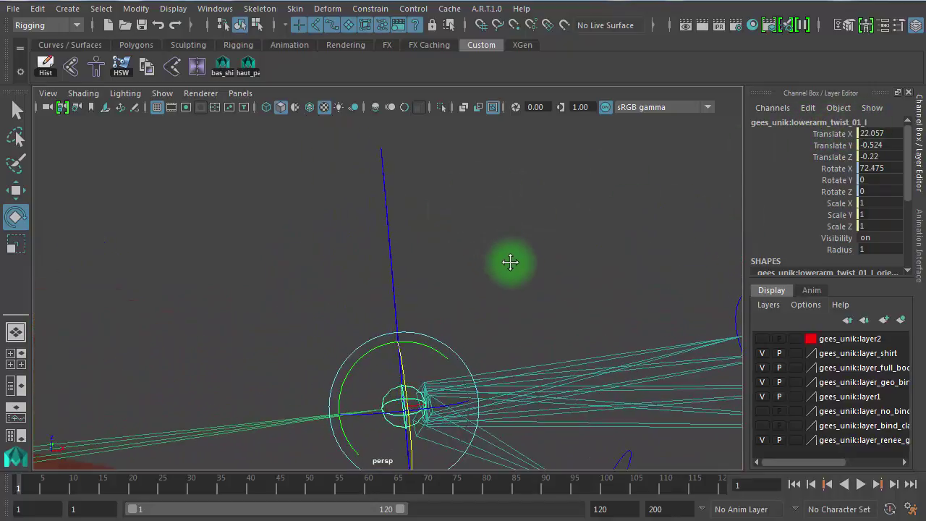
pyautogui.press('w')
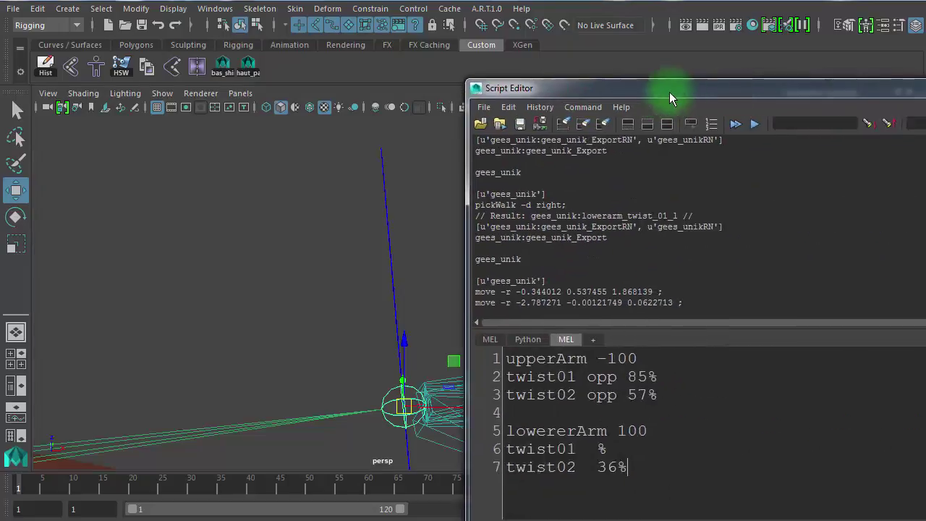
# - Enter 72 on the twist01 line under 'lowererArm 100', making it 'twist01 72%'
pyautogui.moveTo(666, 92); pyautogui.dragTo(510, 45)
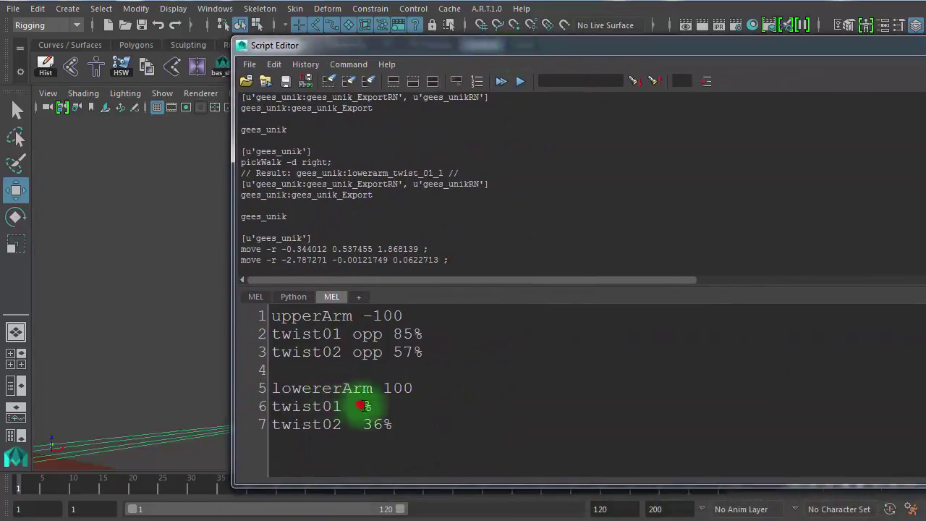
pyautogui.click(361, 405)
pyautogui.write('72')
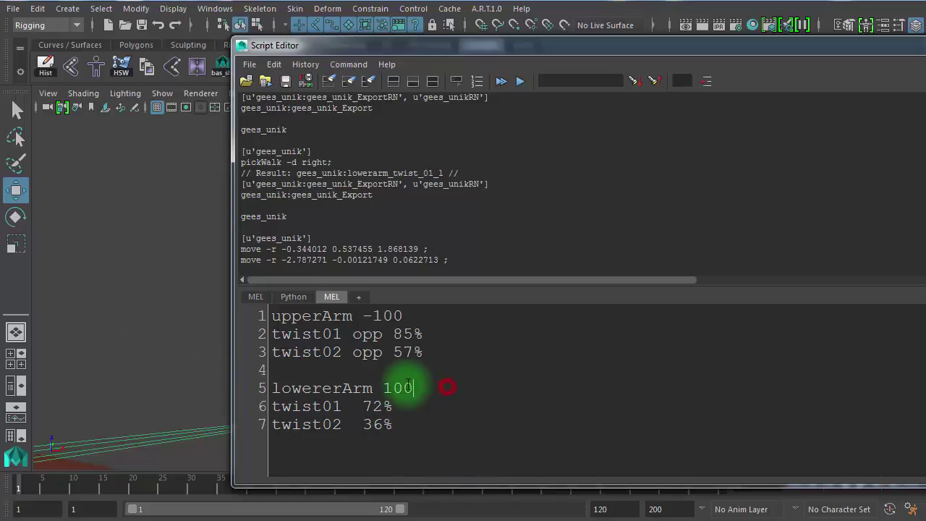
pyautogui.moveTo(414, 389); pyautogui.dragTo(334, 389)
pyautogui.moveTo(413, 388)
pyautogui.mouseDown()
pyautogui.moveTo(383, 389)
pyautogui.moveTo(367, 406)
pyautogui.moveTo(383, 425)
pyautogui.mouseUp()
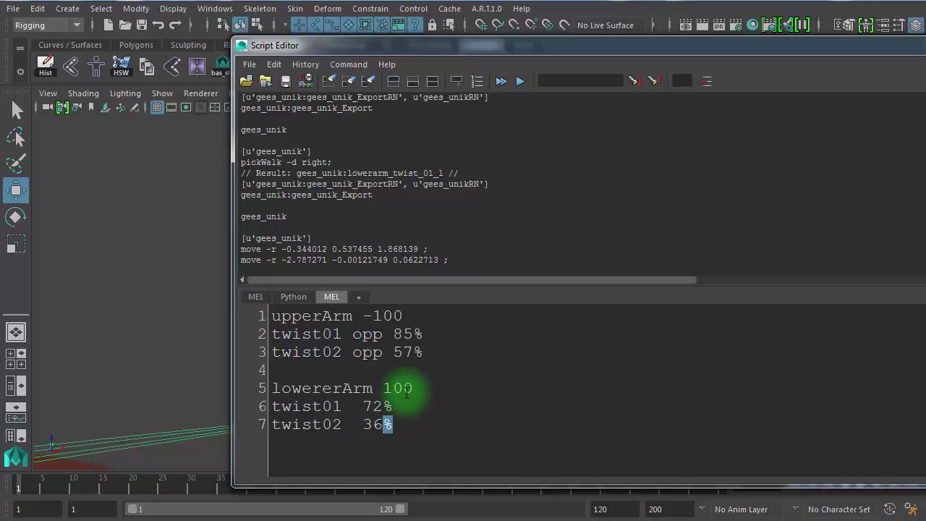
pyautogui.click(407, 424)
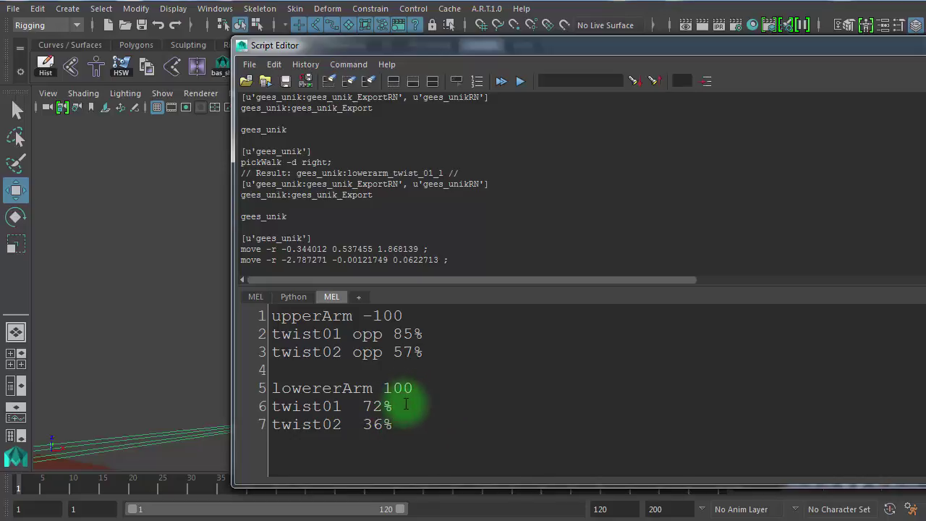
pyautogui.click(428, 393)
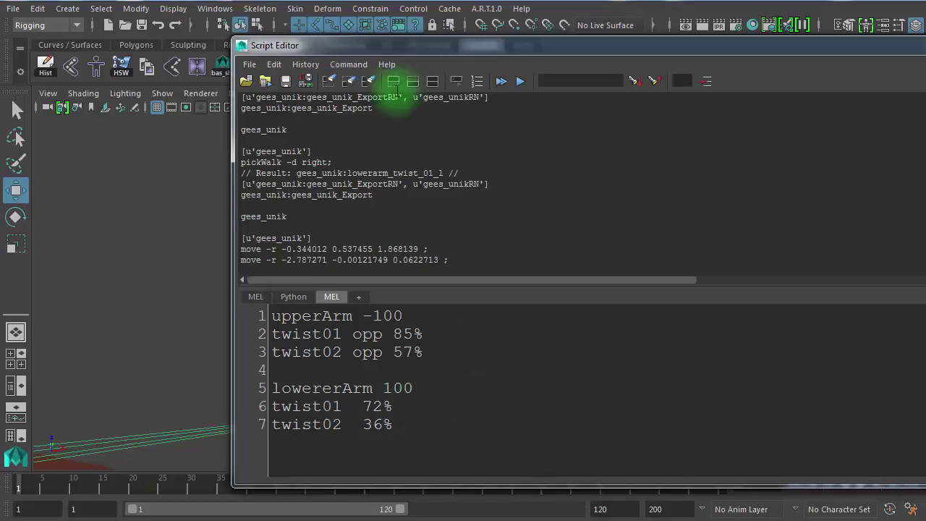
pyautogui.moveTo(407, 45); pyautogui.dragTo(925, 101)
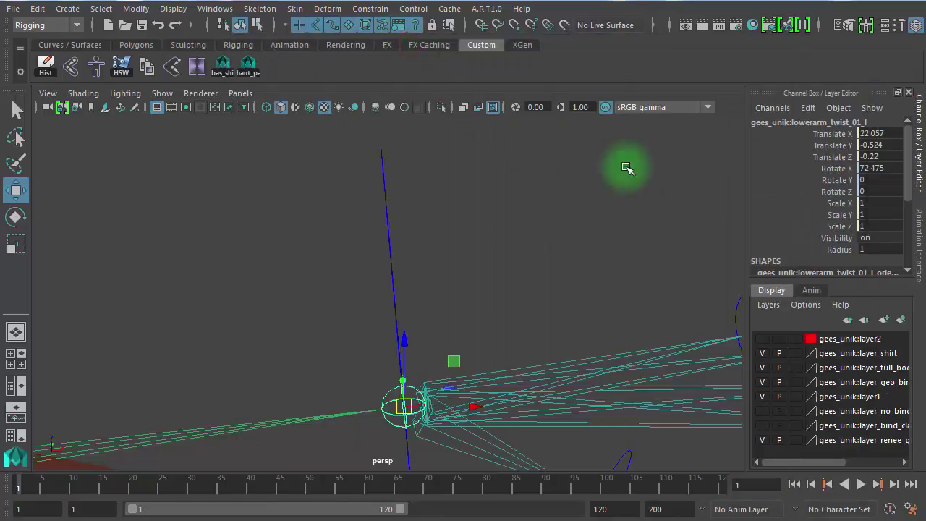
# - Dolly and tumble the perspective view out until the full T-posed character is framed
pyautogui.moveTo(259, 225)
pyautogui.keyDown('alt'); pyautogui.mouseDown(button='right')
pyautogui.moveTo(39, 209)
pyautogui.moveTo(95, 302)
pyautogui.mouseUp(button='right'); pyautogui.keyUp('alt')
pyautogui.moveTo(95, 303)
pyautogui.keyDown('alt'); pyautogui.mouseDown(button='middle')
pyautogui.moveTo(269, 311)
pyautogui.moveTo(295, 238)
pyautogui.moveTo(357, 324)
pyautogui.moveTo(269, 342)
pyautogui.mouseUp(button='middle'); pyautogui.keyUp('alt')
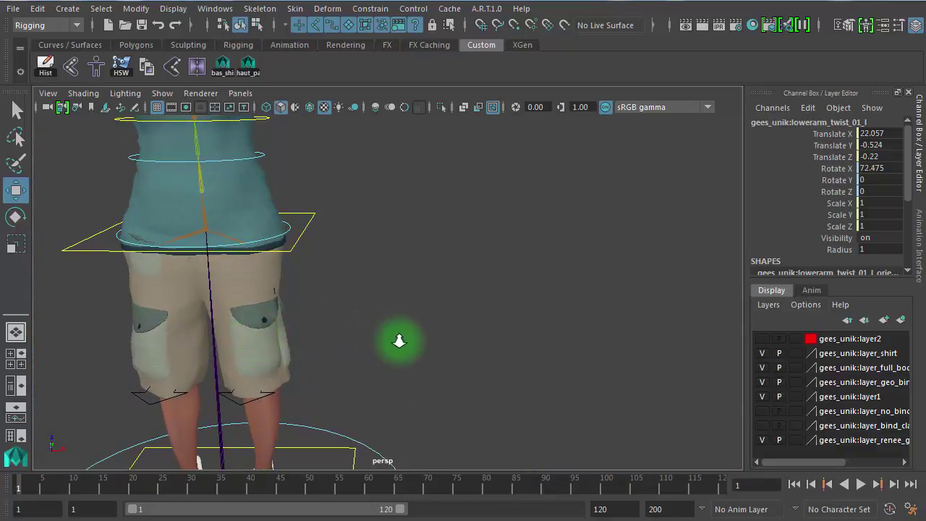
pyautogui.keyDown('alt'); pyautogui.moveTo(394, 339); pyautogui.dragTo(310, 345, button='right'); pyautogui.keyUp('alt')
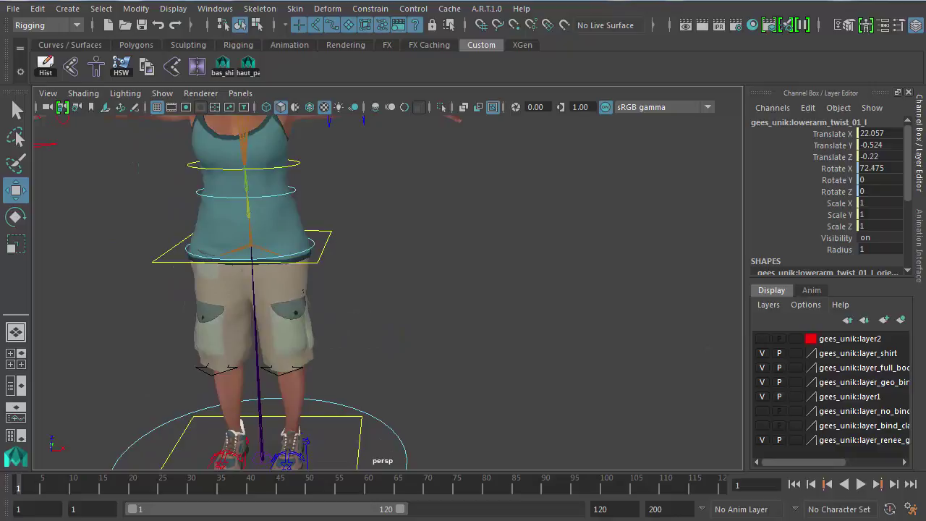
pyautogui.moveTo(388, 279)
pyautogui.keyDown('alt'); pyautogui.mouseDown(button='right')
pyautogui.moveTo(452, 251)
pyautogui.moveTo(485, 198)
pyautogui.mouseUp(button='right'); pyautogui.keyUp('alt')
pyautogui.keyDown('alt'); pyautogui.moveTo(485, 198); pyautogui.dragTo(531, 403, button='middle'); pyautogui.keyUp('alt')
pyautogui.keyDown('alt'); pyautogui.moveTo(531, 403); pyautogui.dragTo(456, 336, button='right'); pyautogui.keyUp('alt')
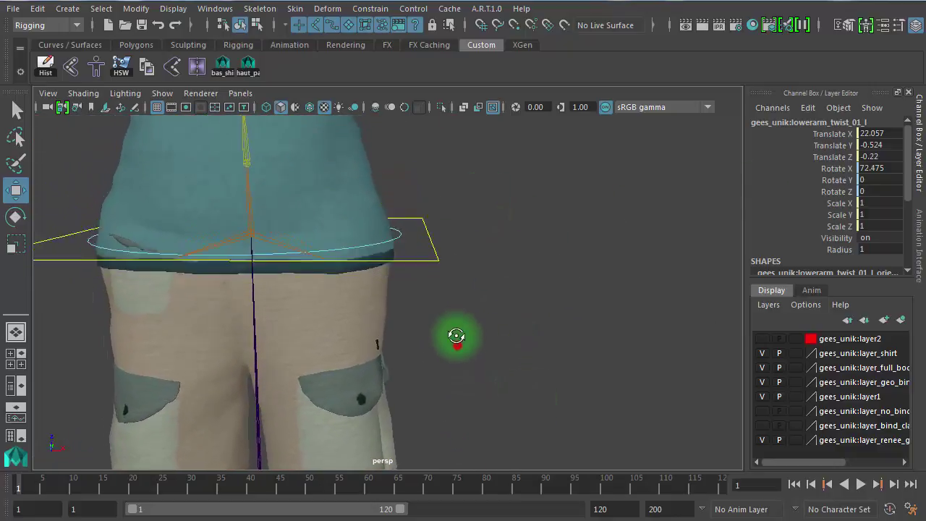
pyautogui.keyDown('alt'); pyautogui.moveTo(455, 336); pyautogui.dragTo(326, 311); pyautogui.keyUp('alt')
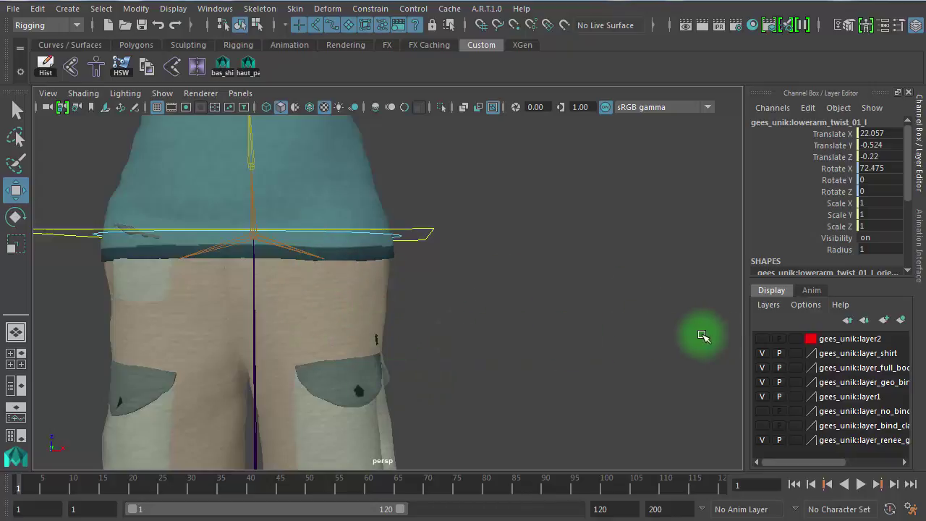
pyautogui.moveTo(532, 332)
pyautogui.keyDown('alt'); pyautogui.mouseDown(button='right')
pyautogui.moveTo(297, 329)
pyautogui.moveTo(110, 310)
pyautogui.moveTo(551, 343)
pyautogui.mouseUp(button='right'); pyautogui.keyUp('alt')
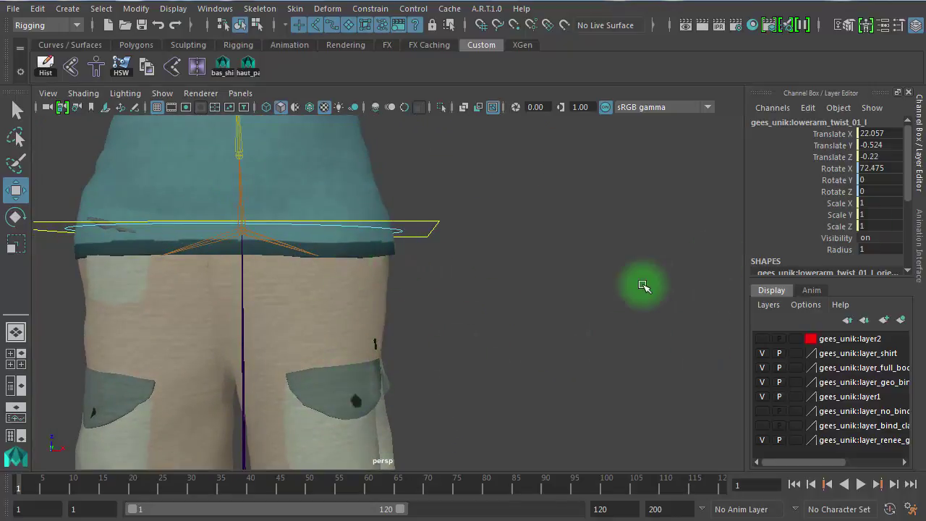
pyautogui.keyDown('alt'); pyautogui.moveTo(576, 306); pyautogui.dragTo(192, 283, button='right'); pyautogui.keyUp('alt')
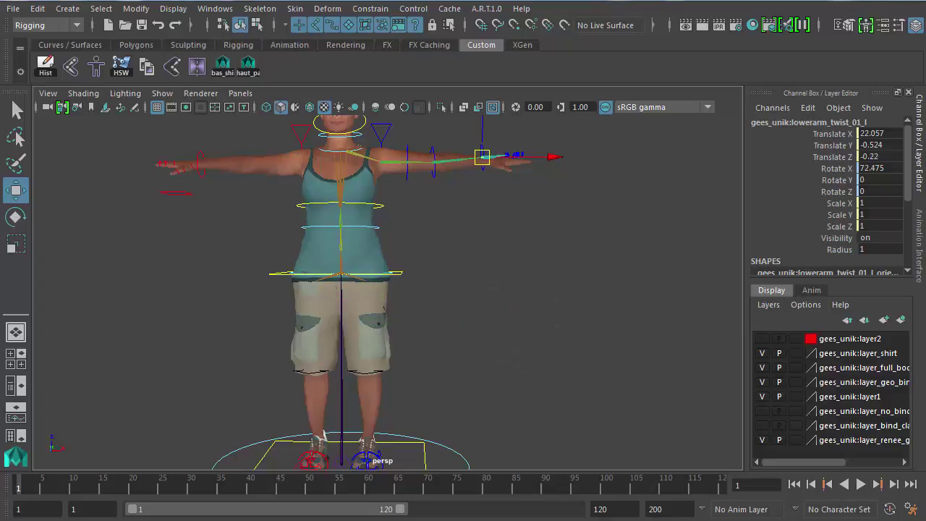
# - Reposition the Script Editor and review the upper- and lower-arm twist percentages on lines 2–7
pyautogui.moveTo(881, 66); pyautogui.dragTo(603, 69)
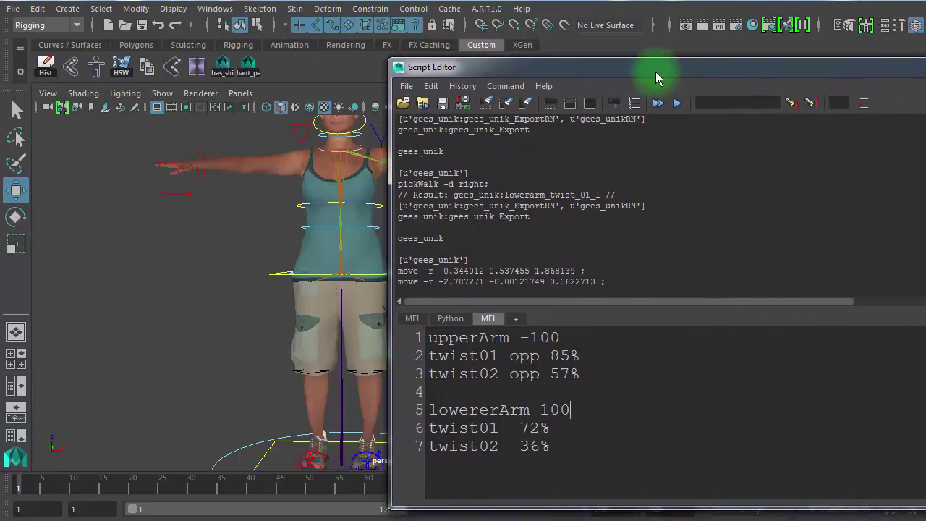
pyautogui.click(516, 348)
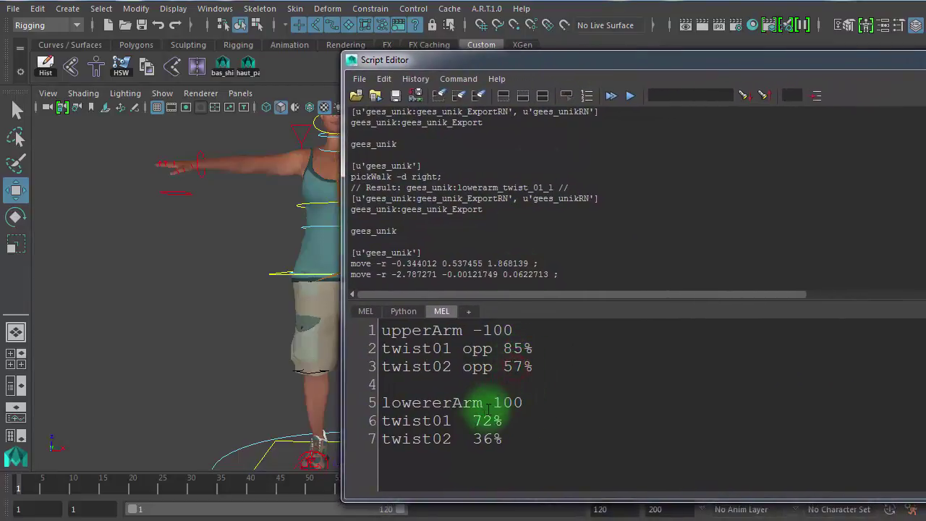
pyautogui.click(474, 443)
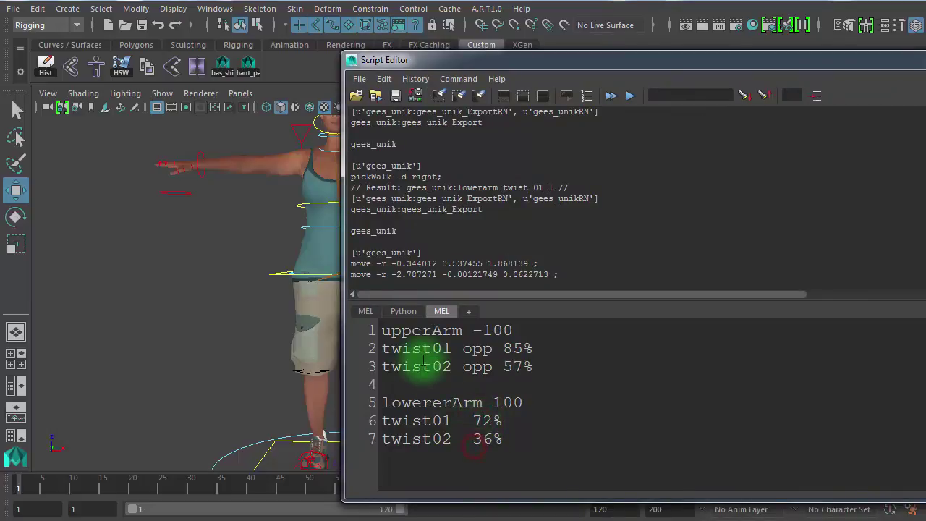